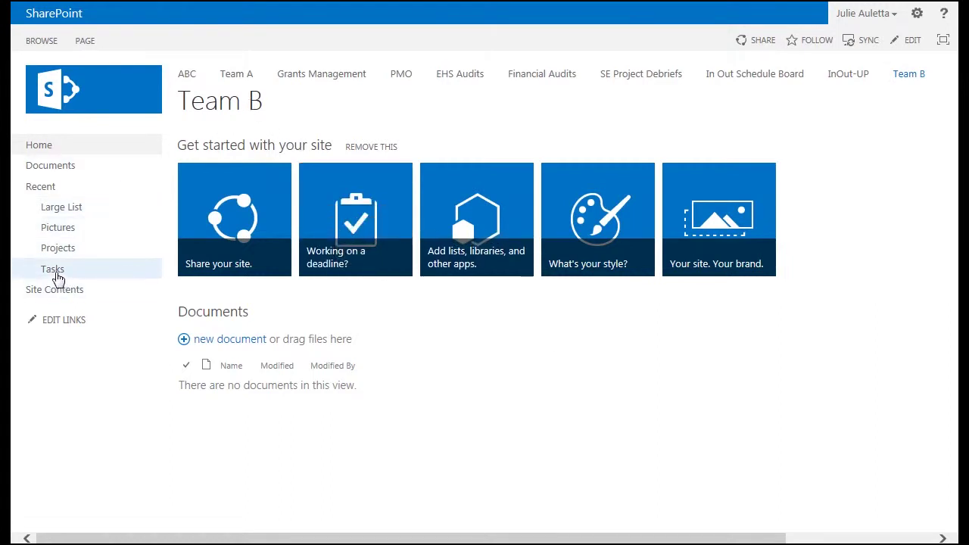
Open the Team B Tasks list and start a new task form
left_click(53, 270)
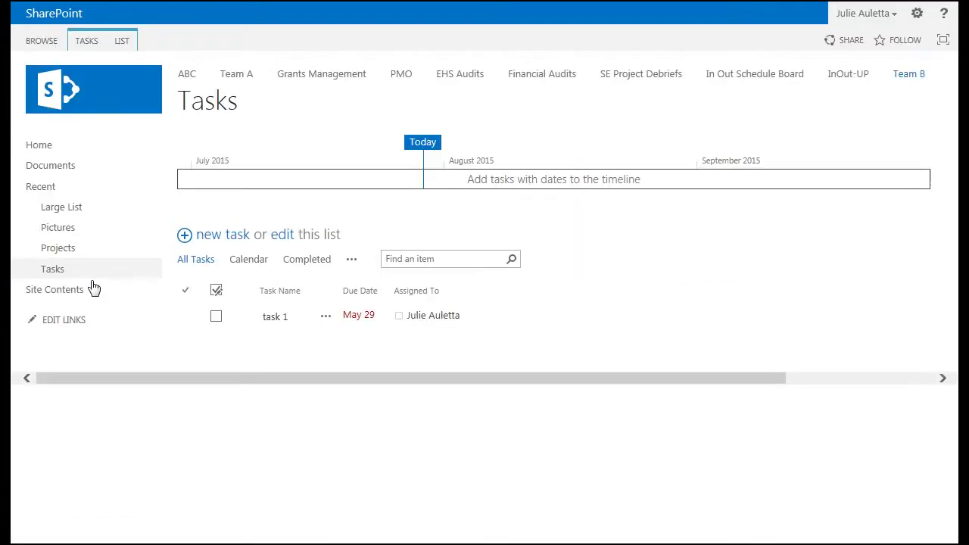
left_click(219, 235)
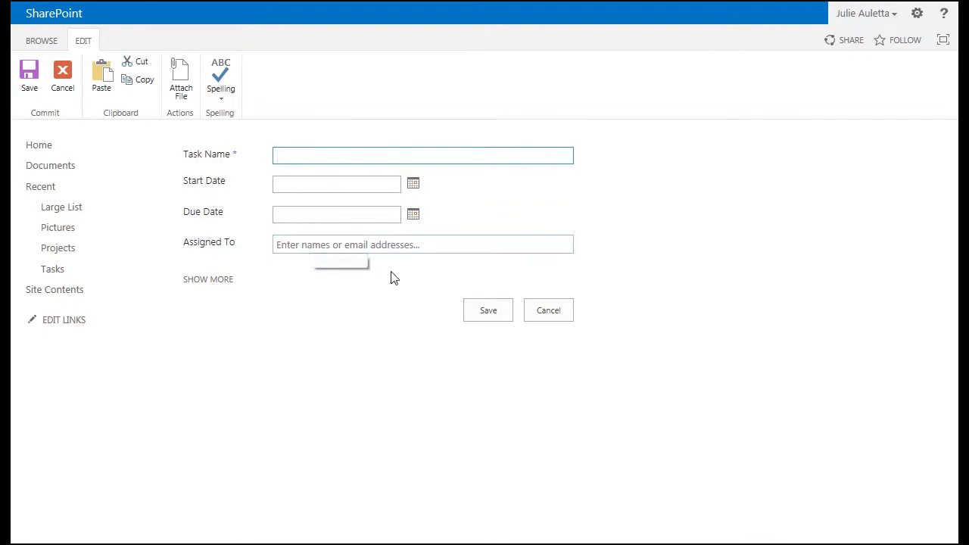
left_click(539, 318)
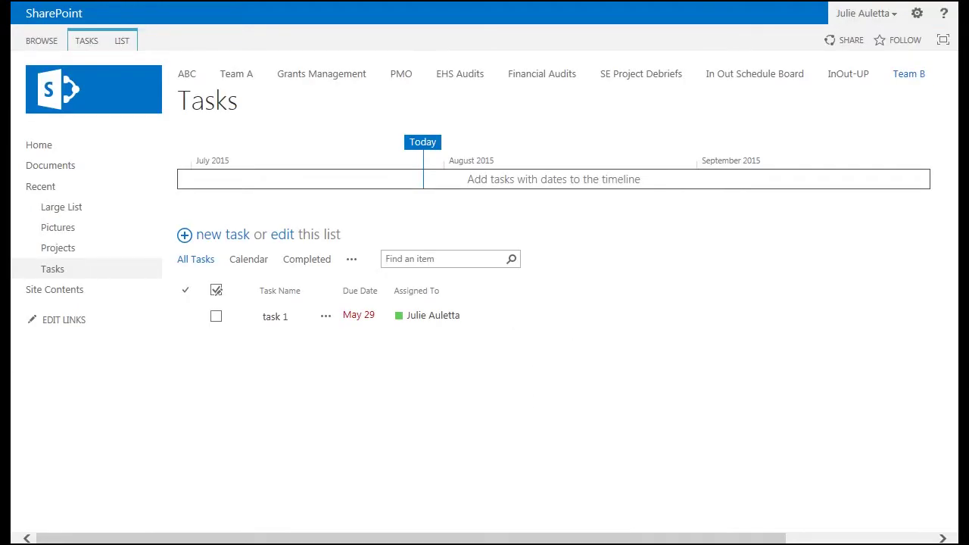
Launch Workflow Conductor's designer for the Tasks list and expand Workflow Logic
left_click(121, 41)
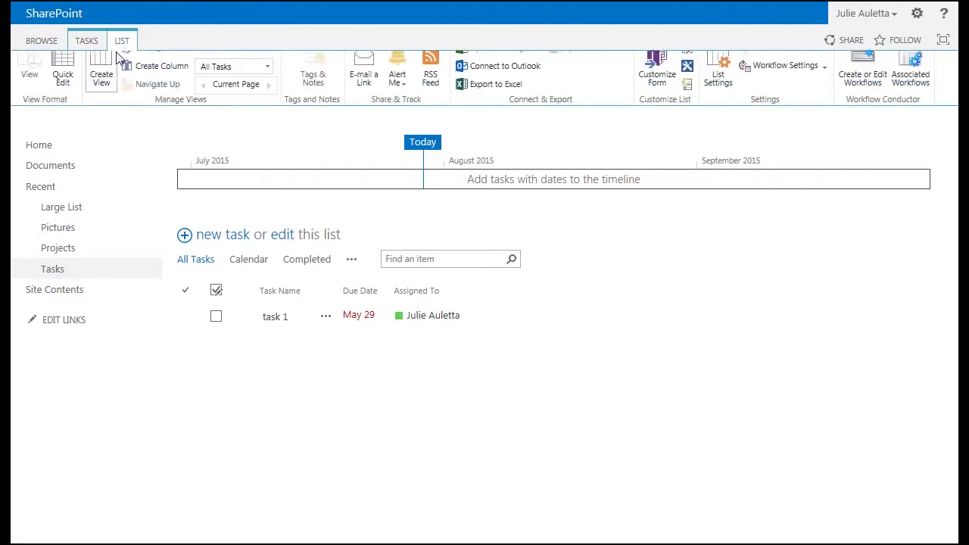
left_click(867, 97)
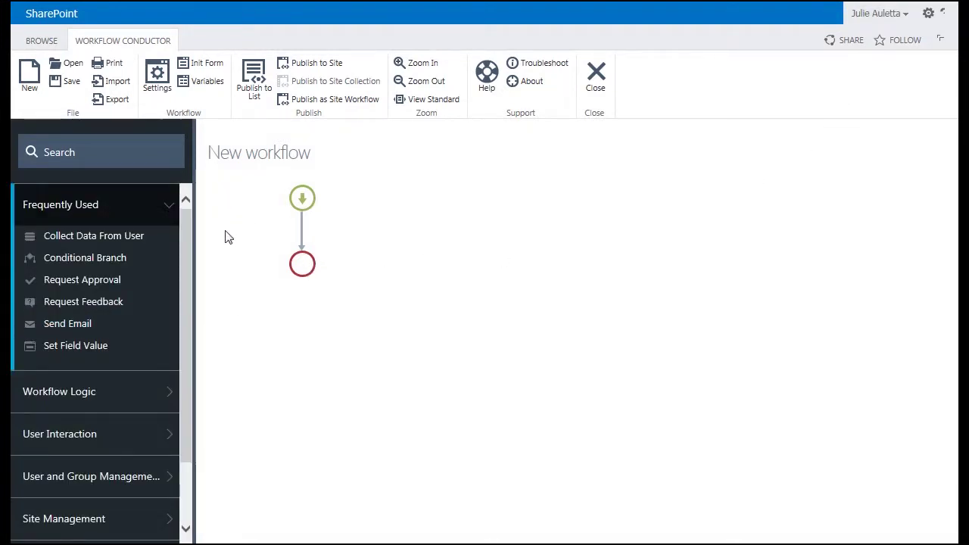
left_click(71, 394)
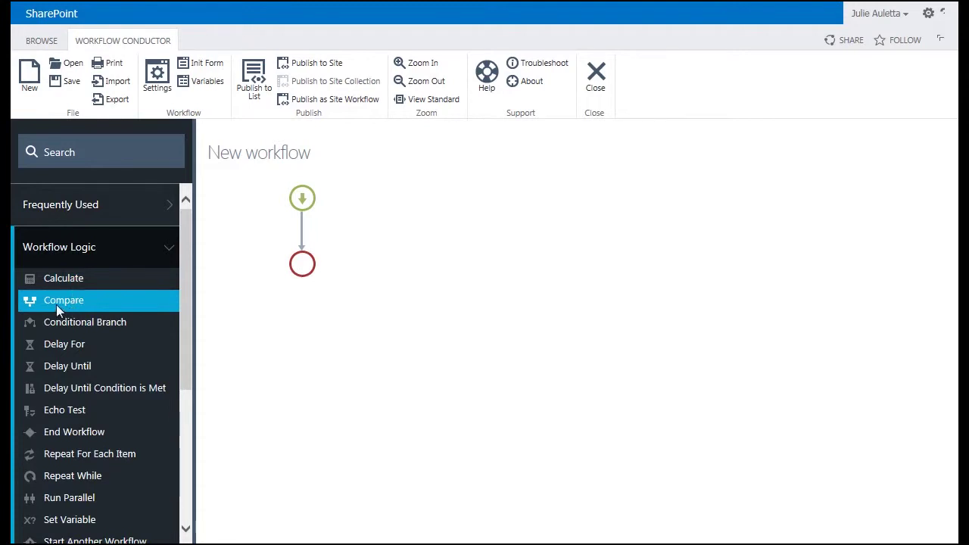
left_click_drag(54, 301, 287, 237)
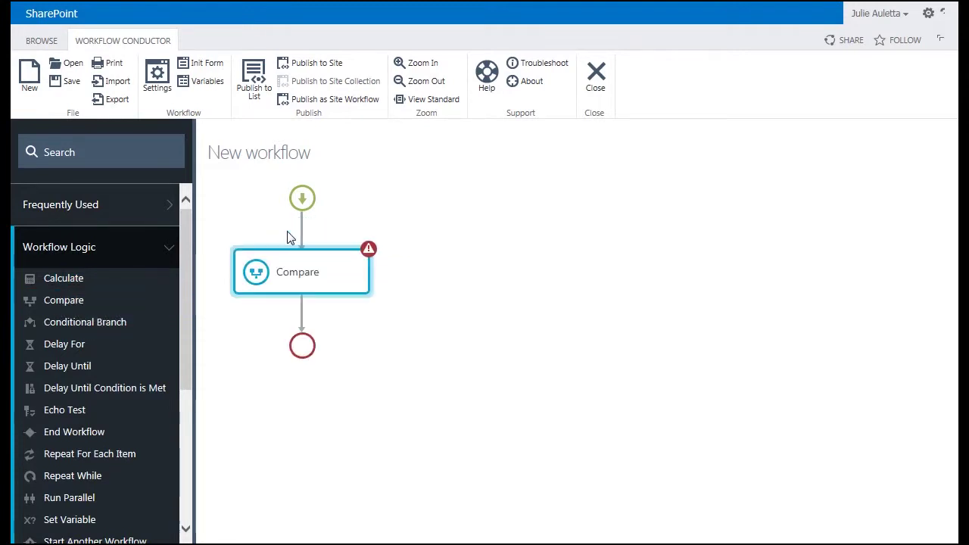
double_click(309, 283)
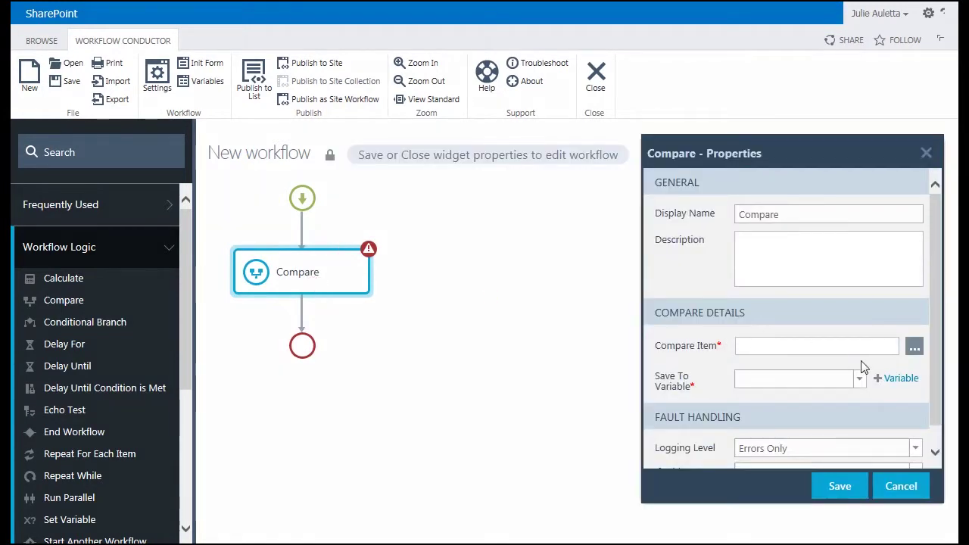
left_click(915, 349)
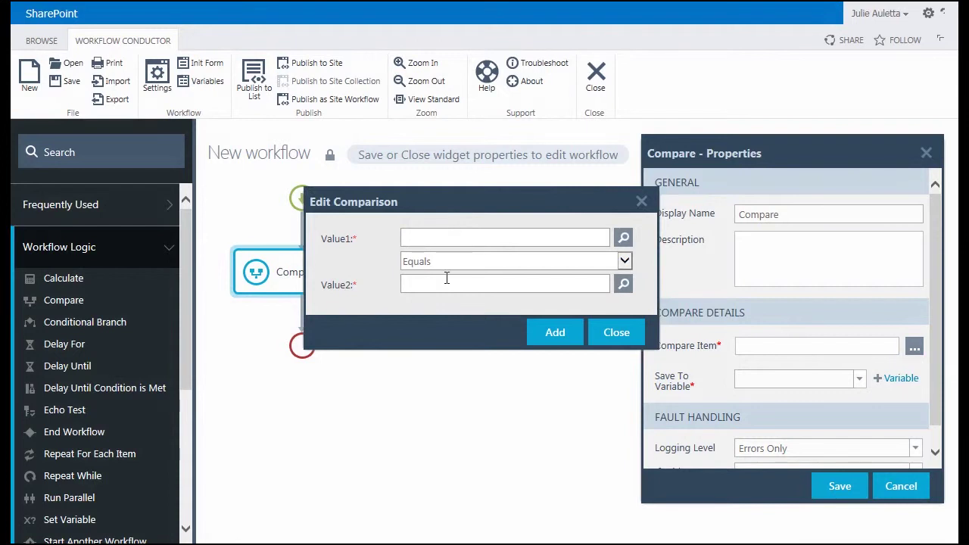
left_click(624, 240)
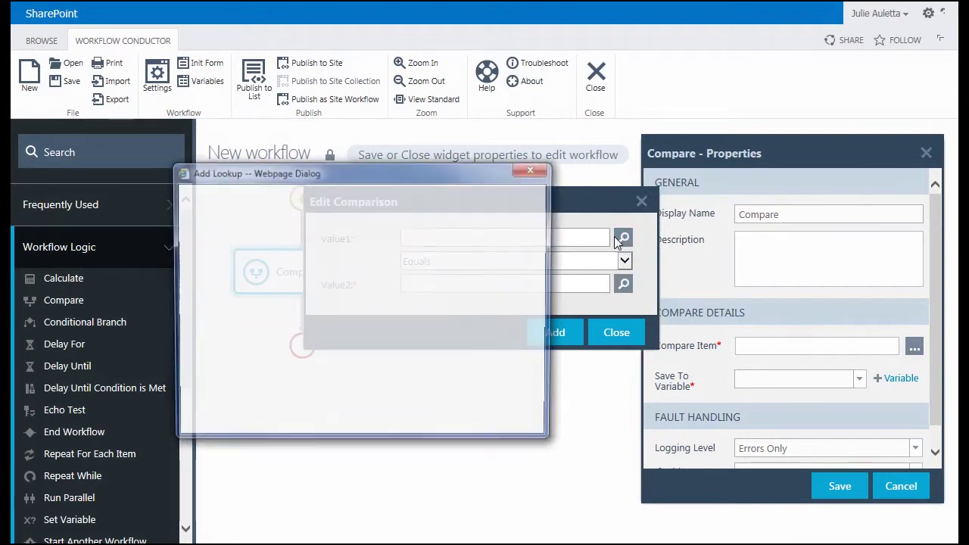
left_click(420, 289)
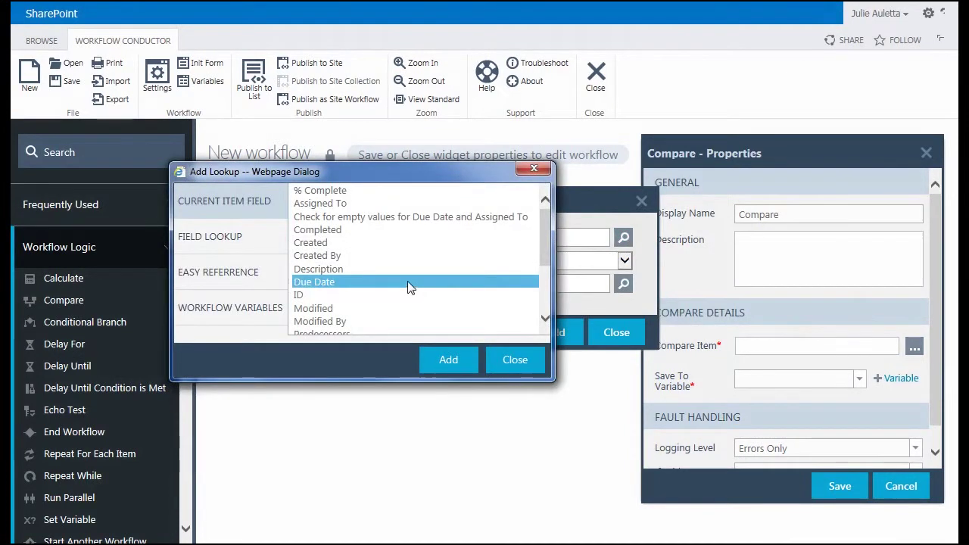
left_click(452, 359)
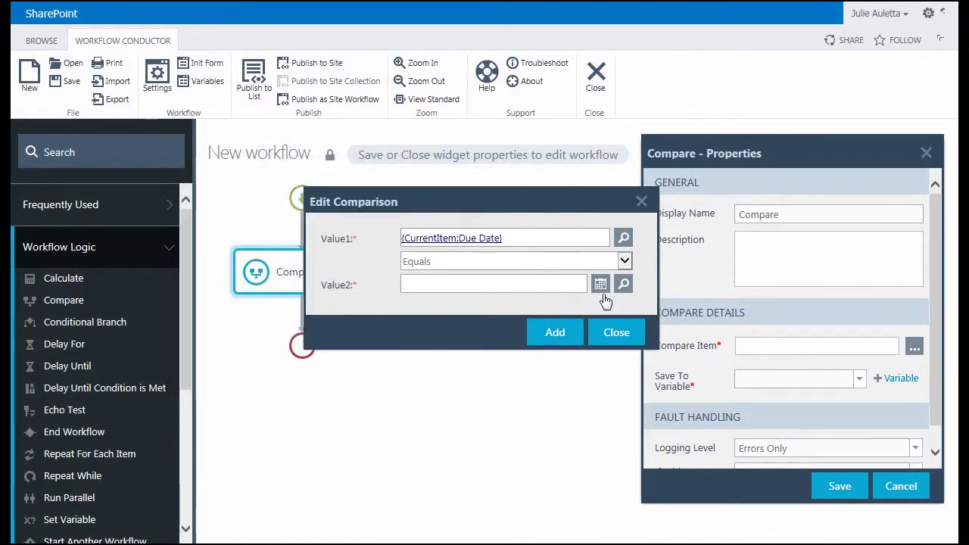
left_click(625, 262)
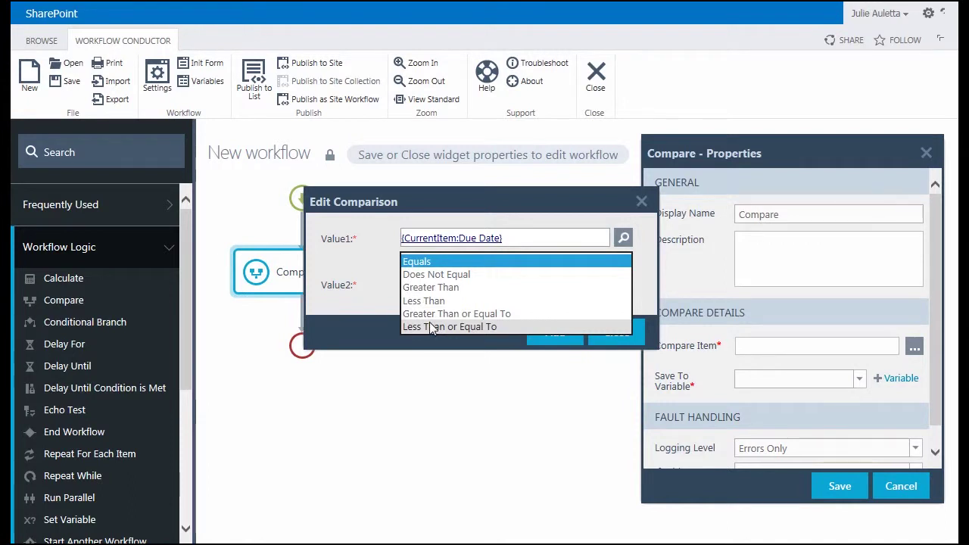
left_click(396, 262)
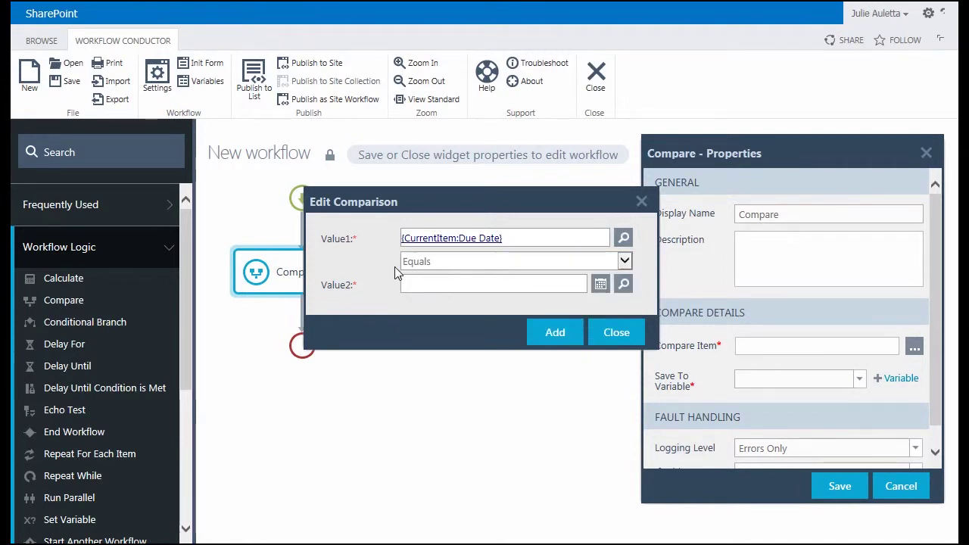
left_click(623, 239)
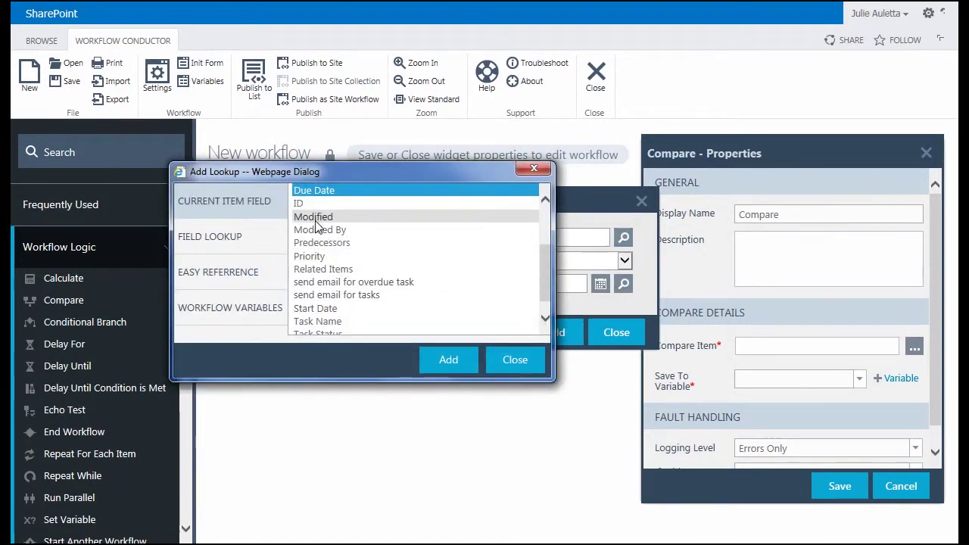
left_click_drag(548, 271, 549, 219)
left_click(376, 202)
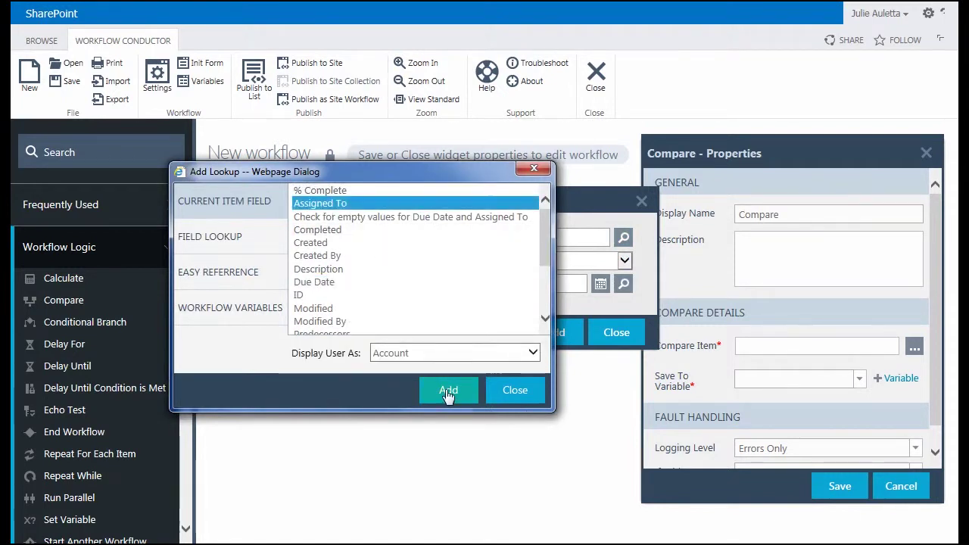
left_click(448, 391)
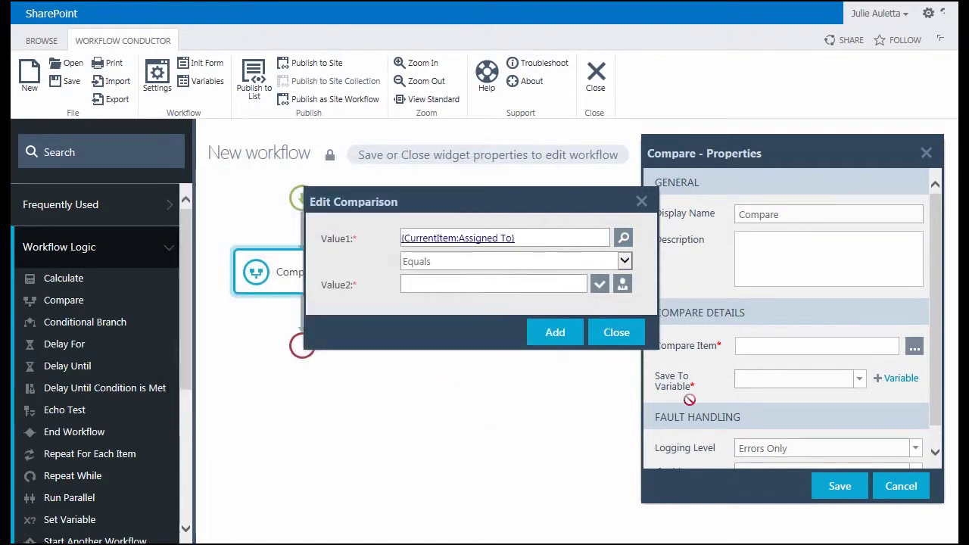
left_click(623, 261)
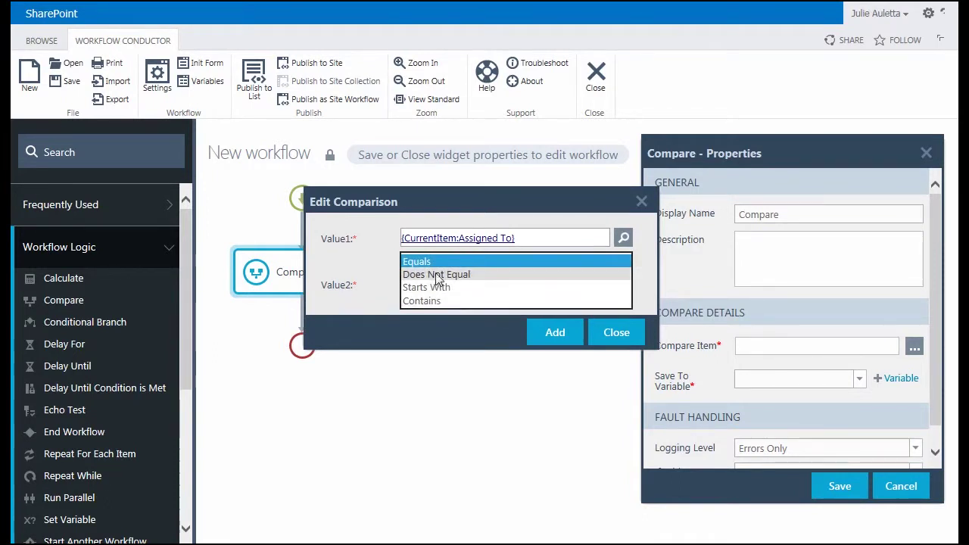
left_click(392, 276)
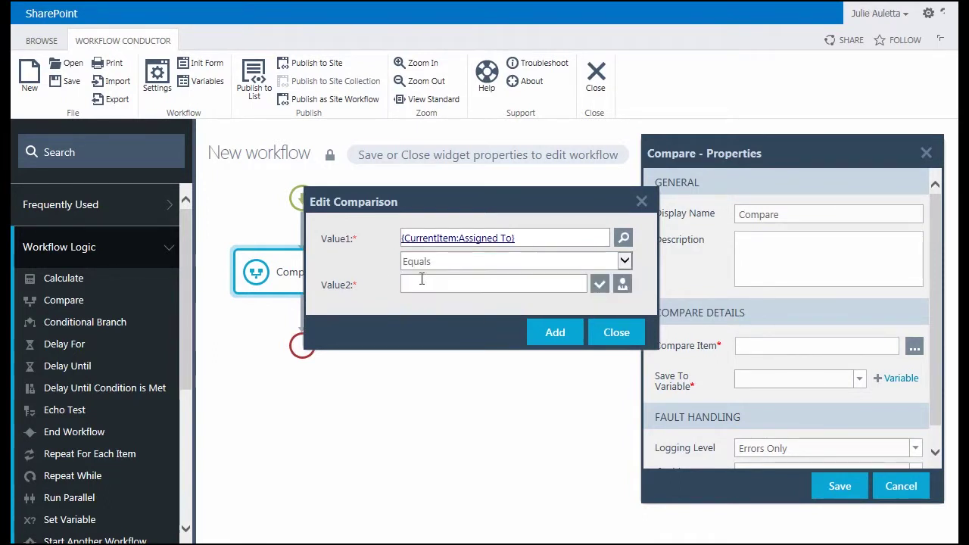
left_click(615, 332)
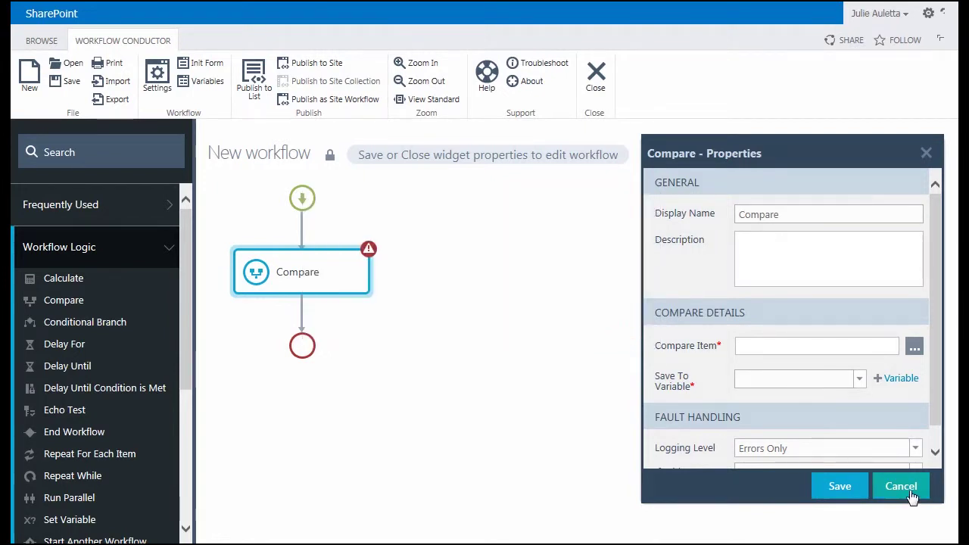
left_click(905, 485)
right_click(337, 285)
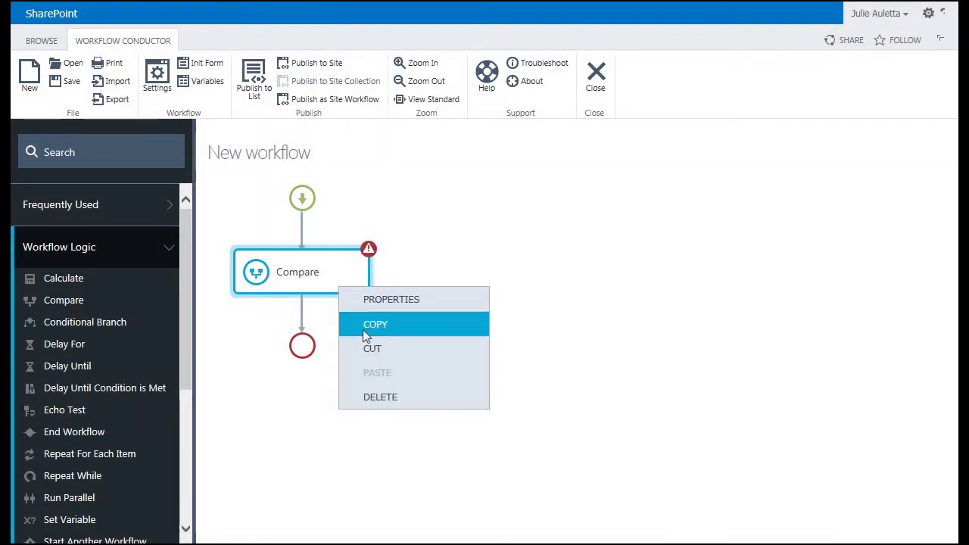
left_click(383, 400)
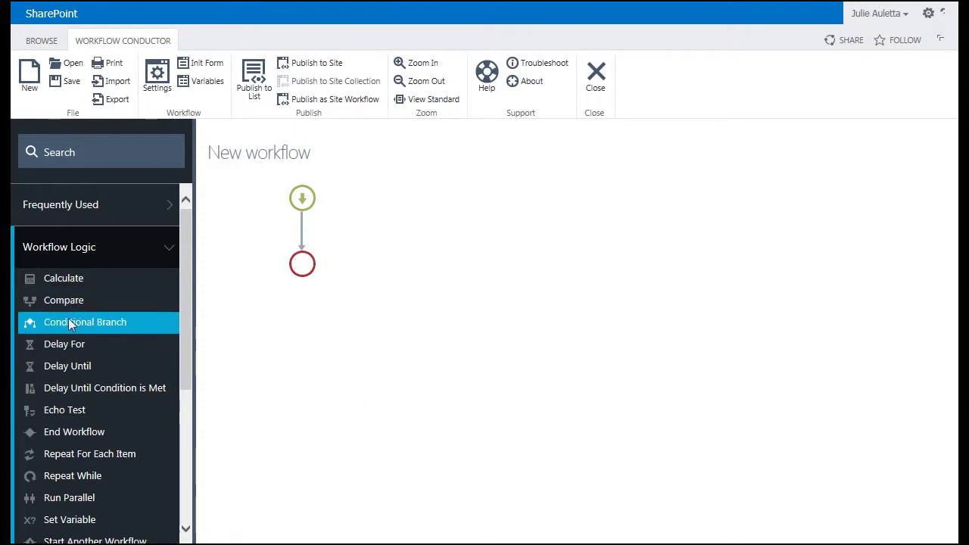
left_click_drag(71, 323, 302, 238)
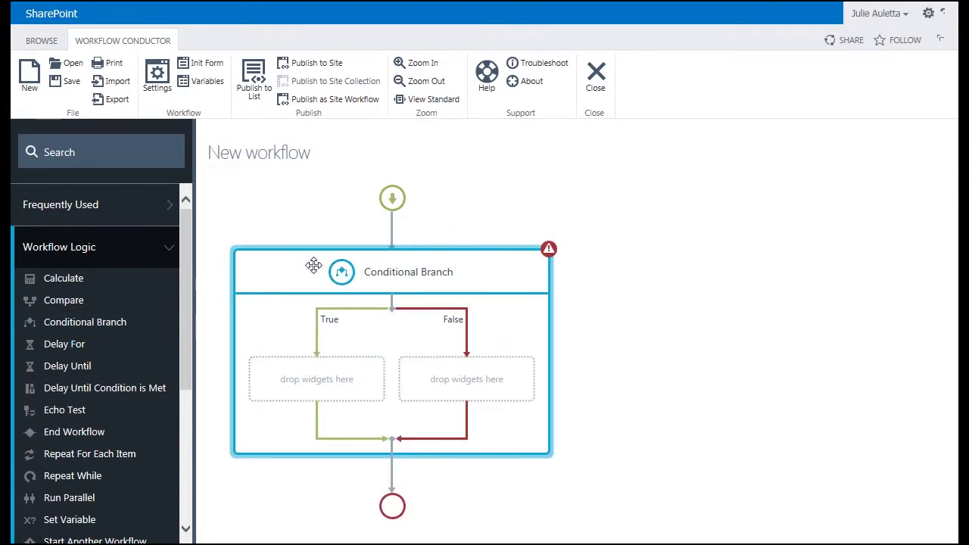
Open the Conditional Branch settings and define its condition as Due Date Is Empty
double_click(313, 265)
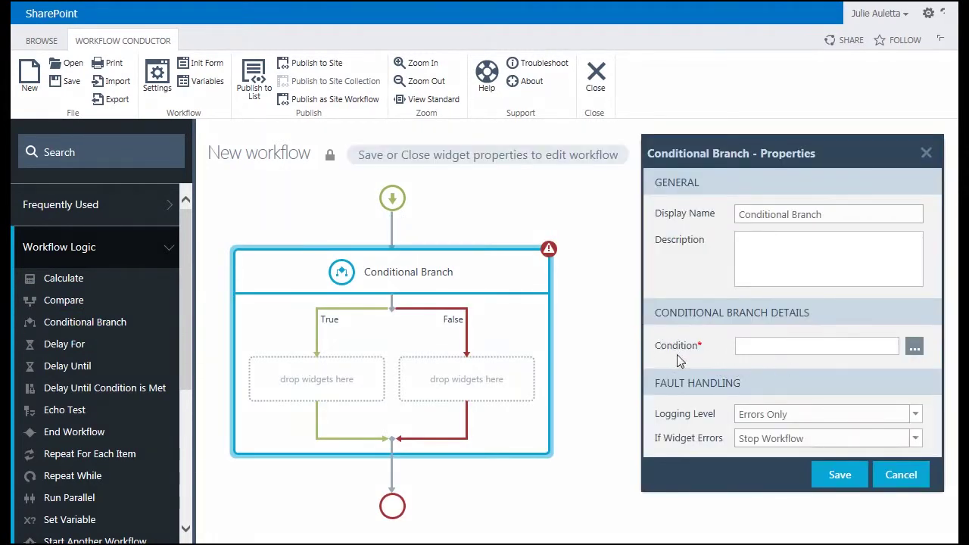
left_click(915, 347)
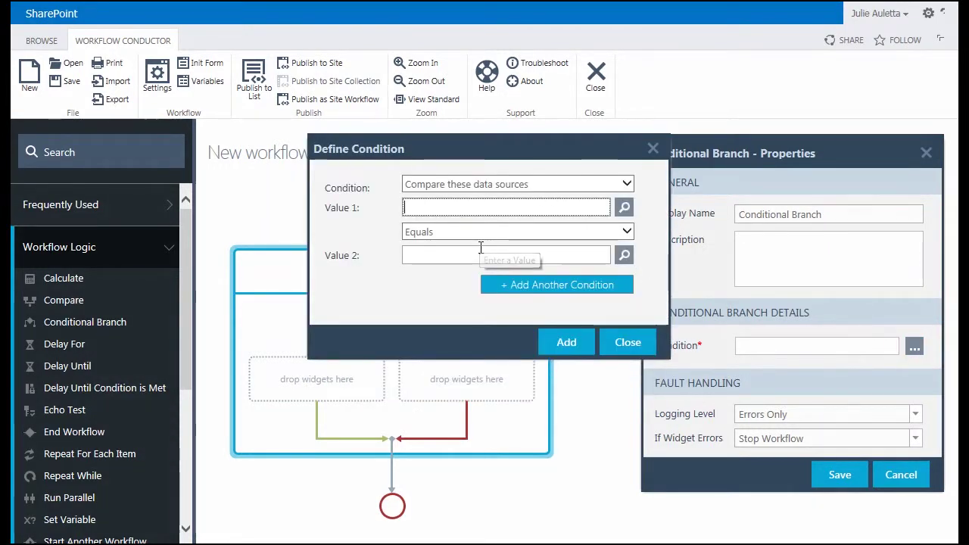
left_click(624, 210)
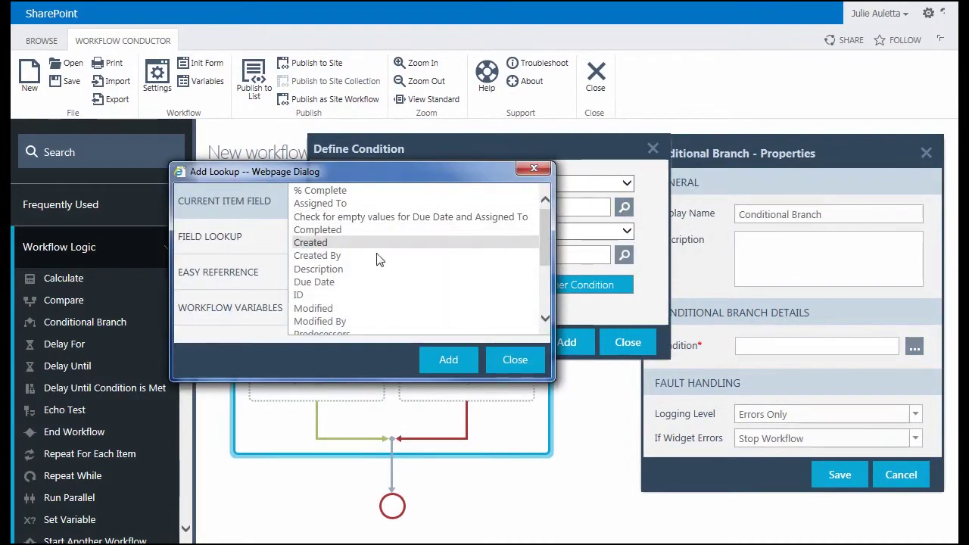
left_click(359, 280)
left_click(437, 357)
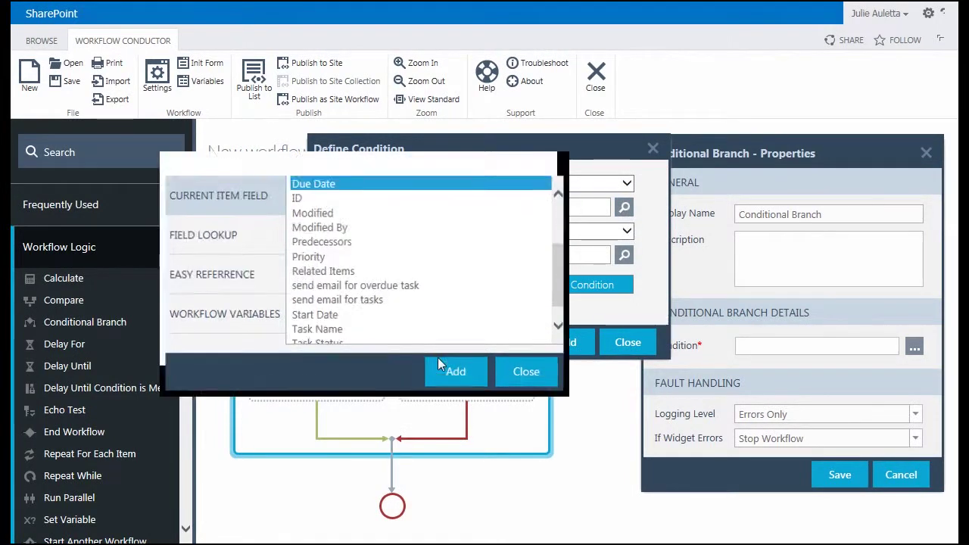
left_click(444, 234)
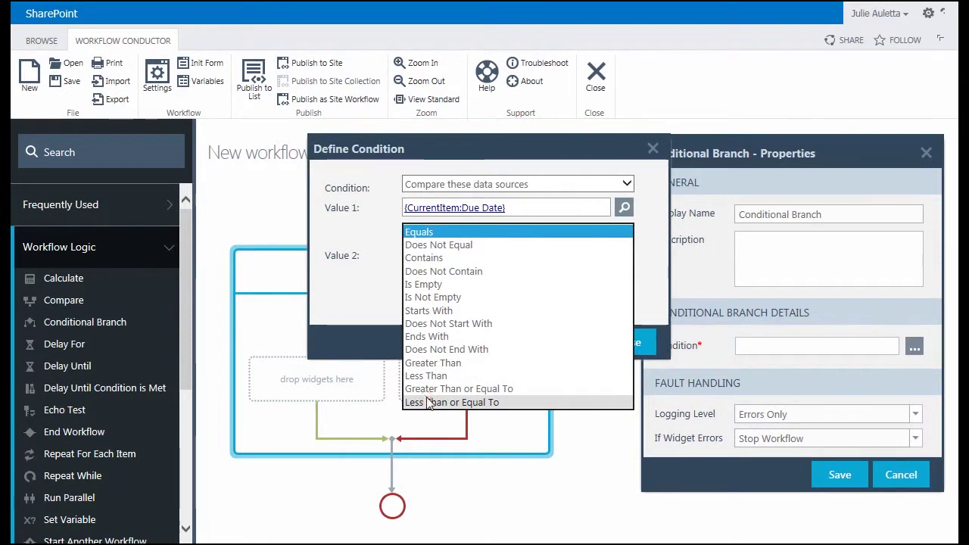
left_click(429, 285)
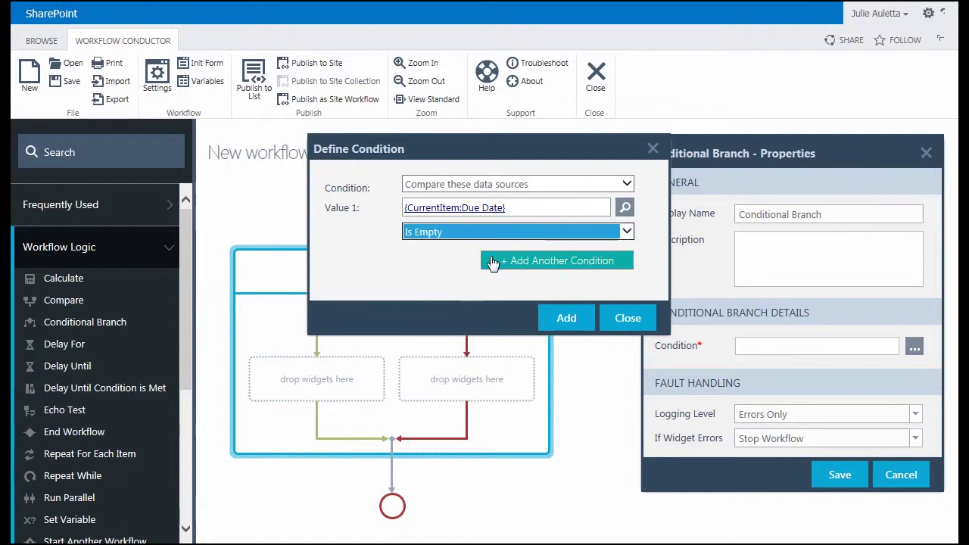
Add a second condition, Assigned To Is Empty, join it with OR, and apply it
left_click(530, 262)
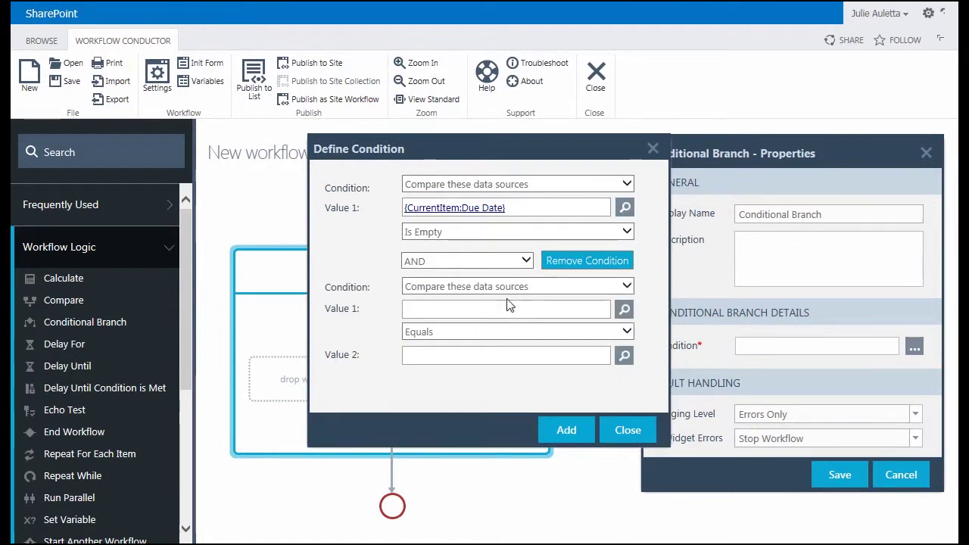
left_click(623, 309)
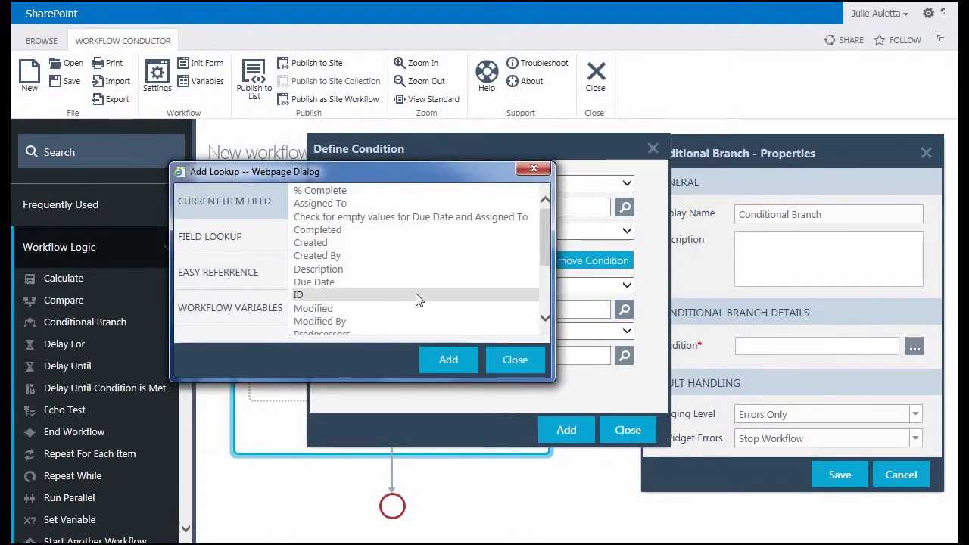
left_click(320, 203)
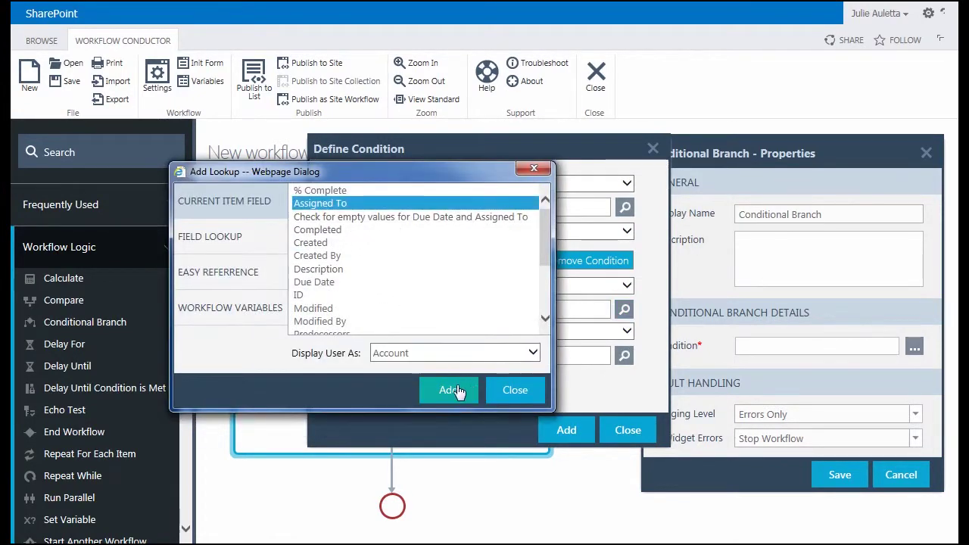
key("Return")
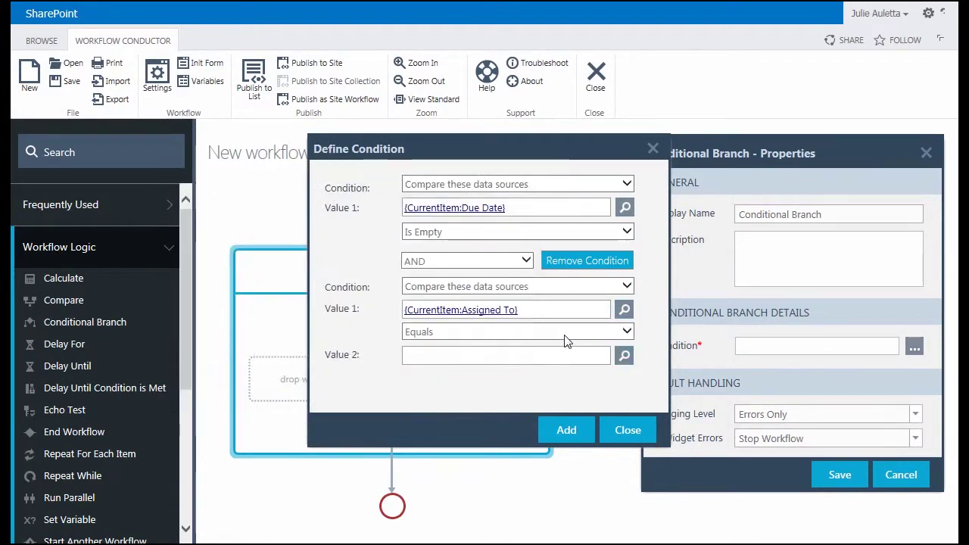
left_click(505, 333)
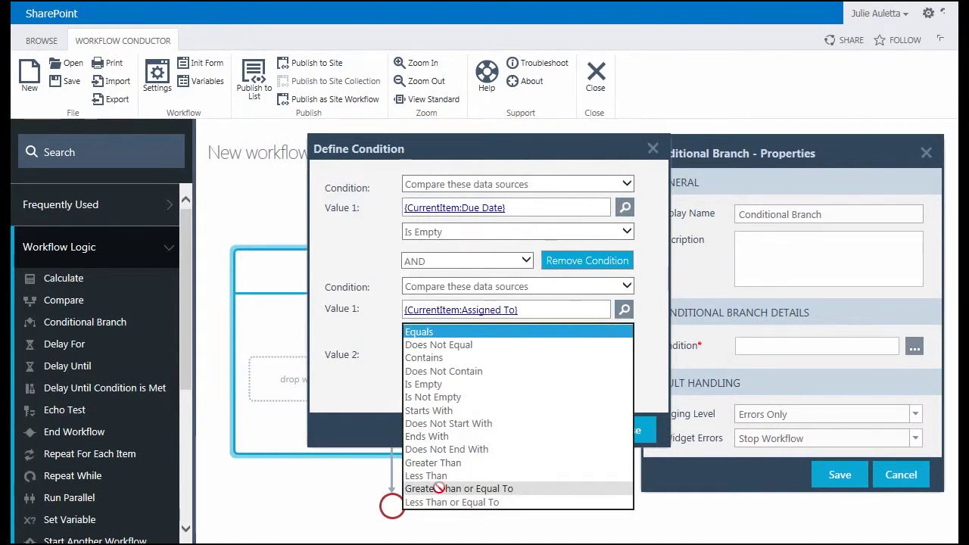
left_click(430, 384)
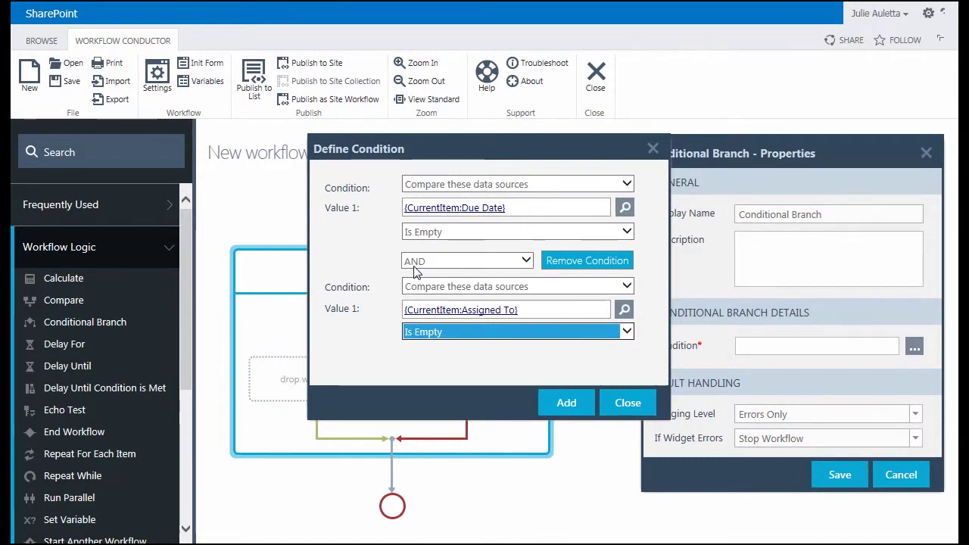
left_click(414, 265)
left_click(425, 272)
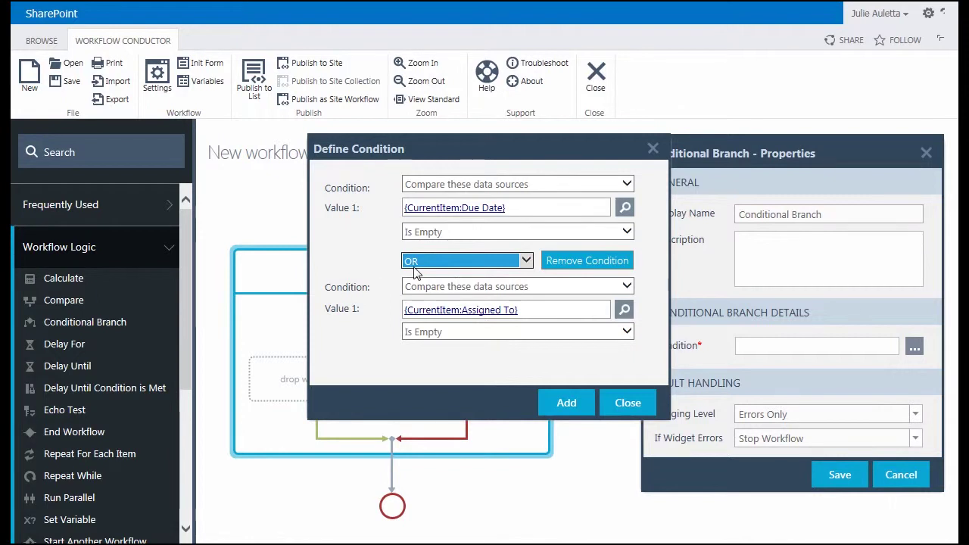
left_click(561, 402)
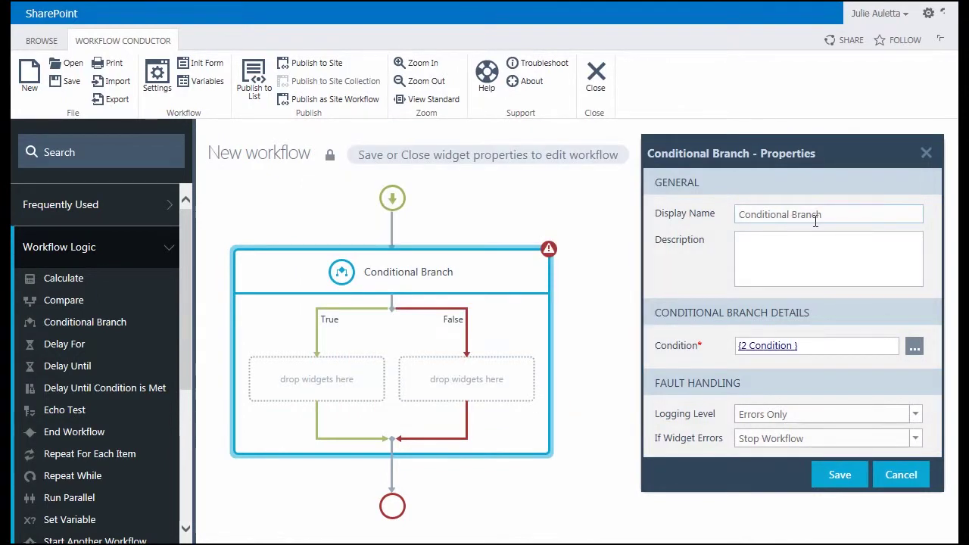
Replace the branch's Display Name with 'Check for empty values' and save the properties
left_click_drag(836, 220, 742, 218)
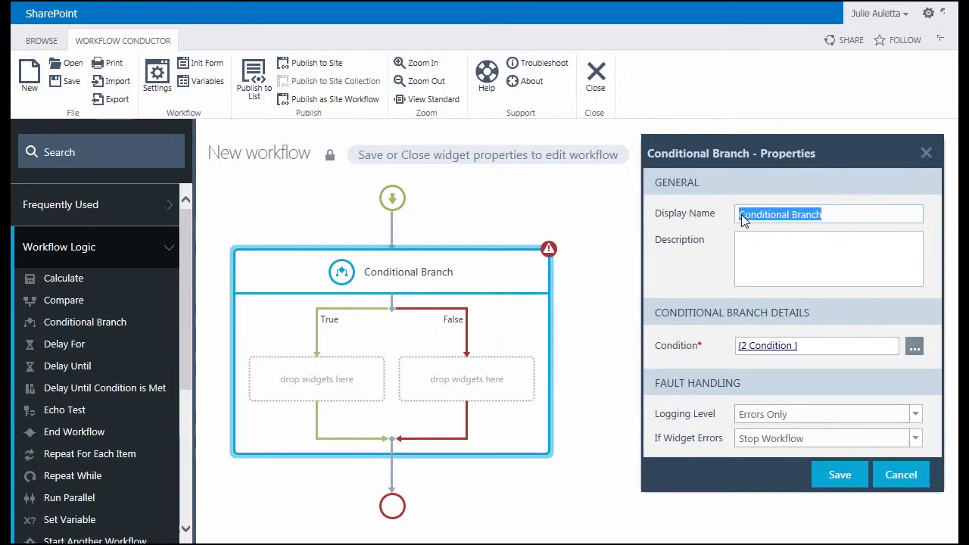
type("The")
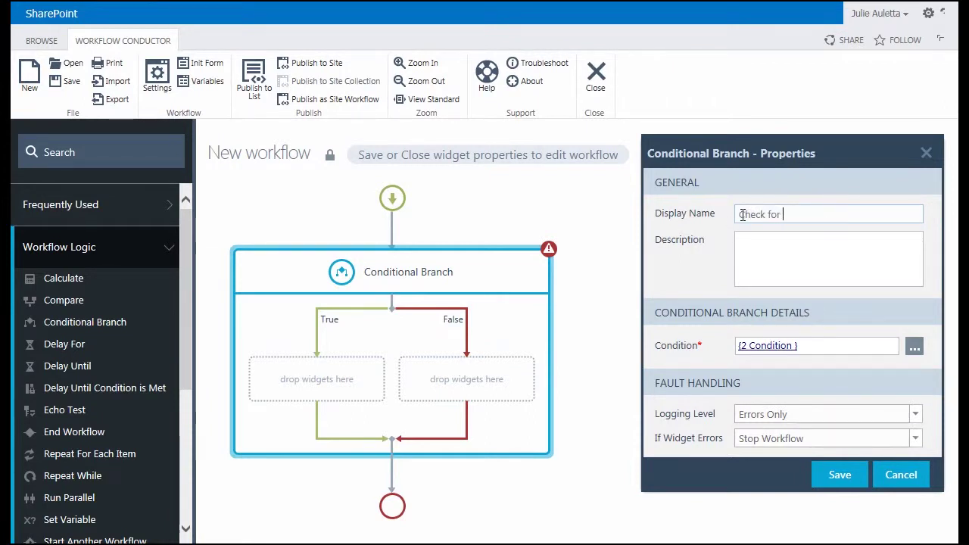
type("ck for empty values")
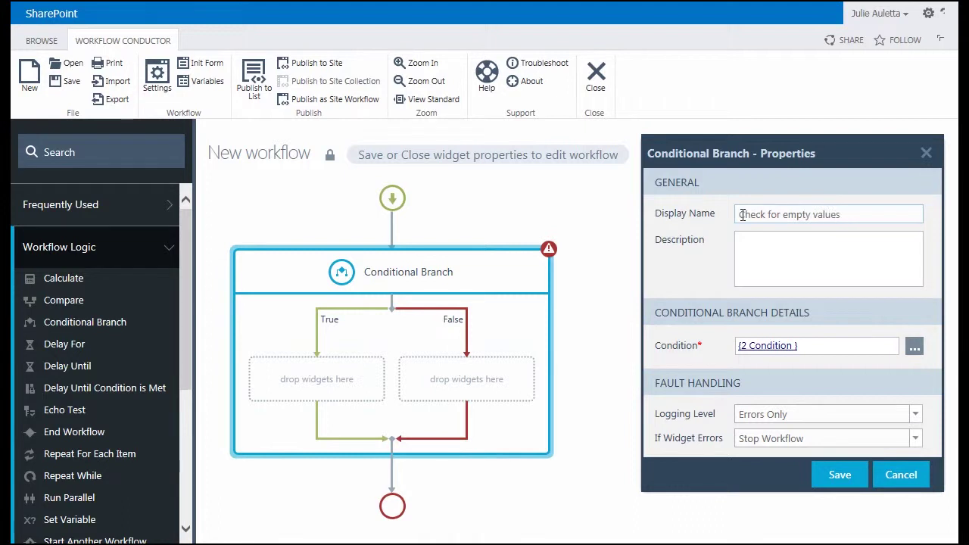
left_click(830, 479)
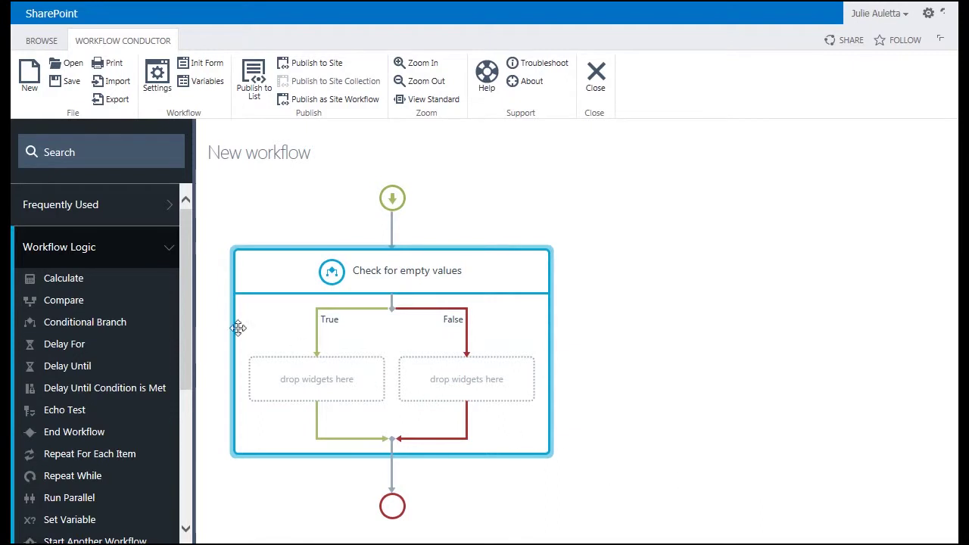
left_click(45, 211)
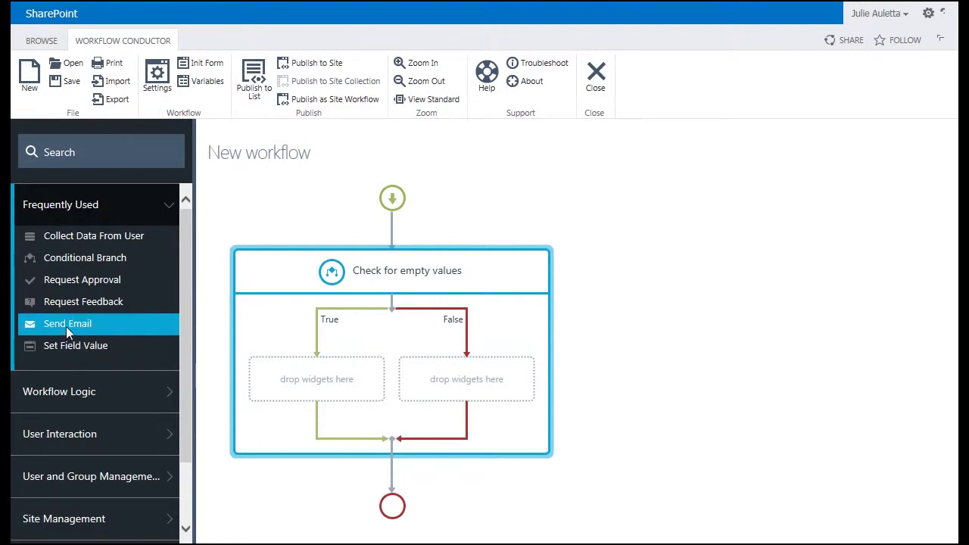
Place a Send Email action on the True path with its To field set to Modified By
left_click_drag(66, 326, 315, 371)
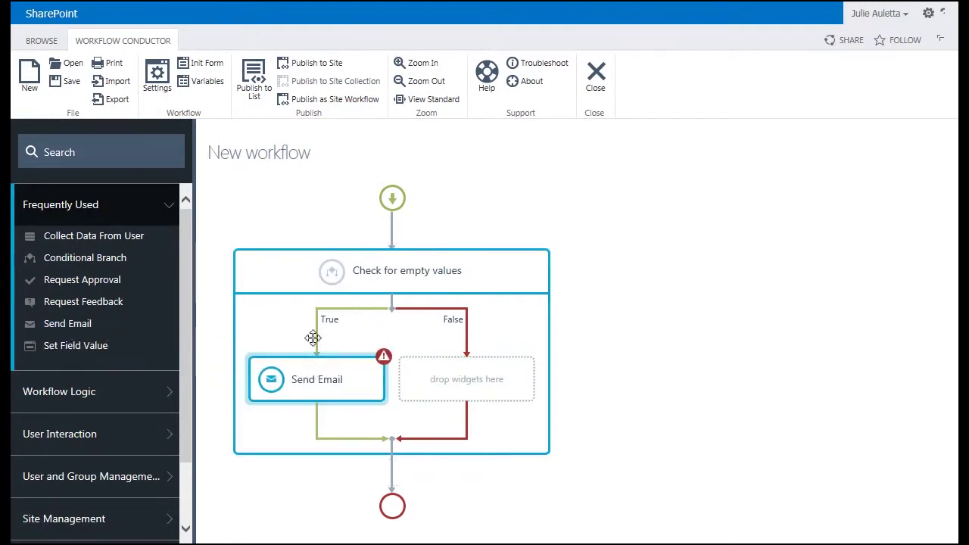
double_click(336, 386)
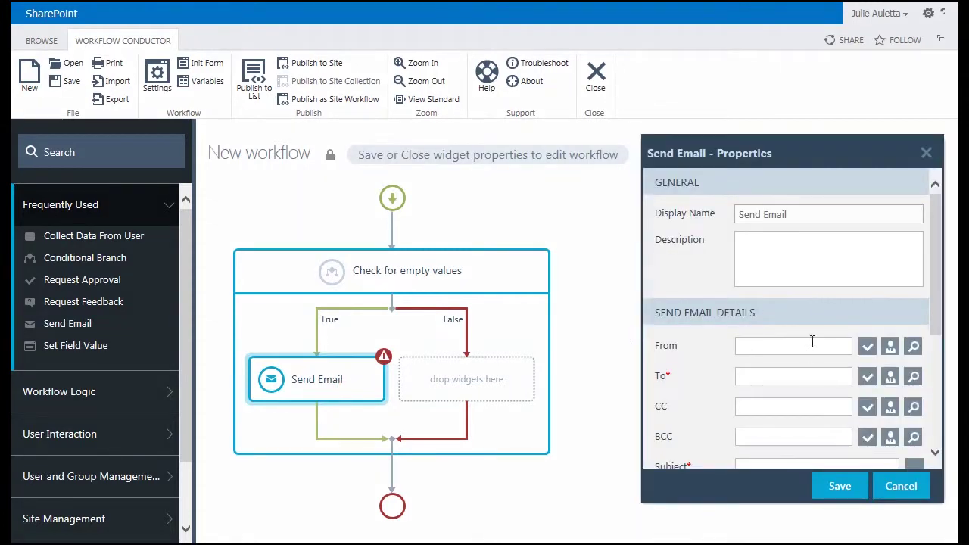
left_click(913, 376)
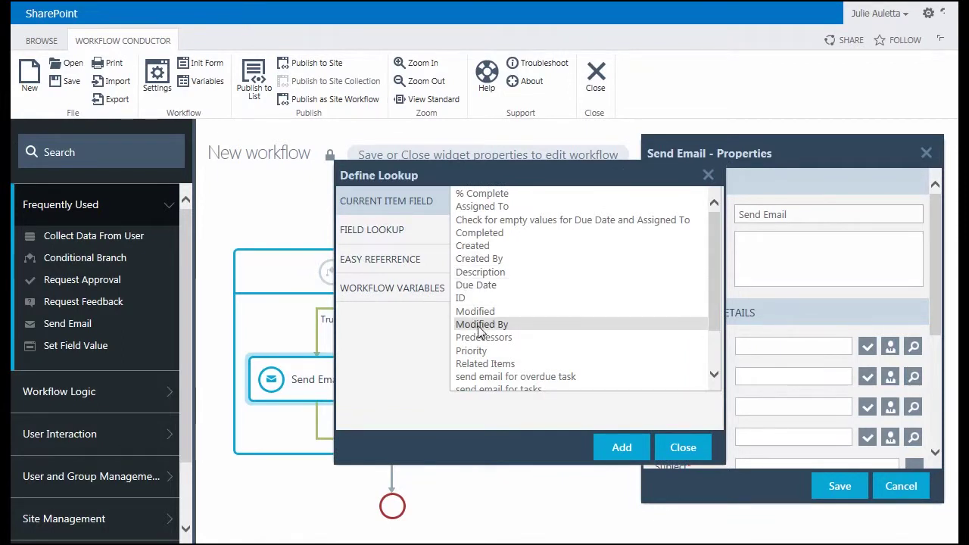
left_click(481, 326)
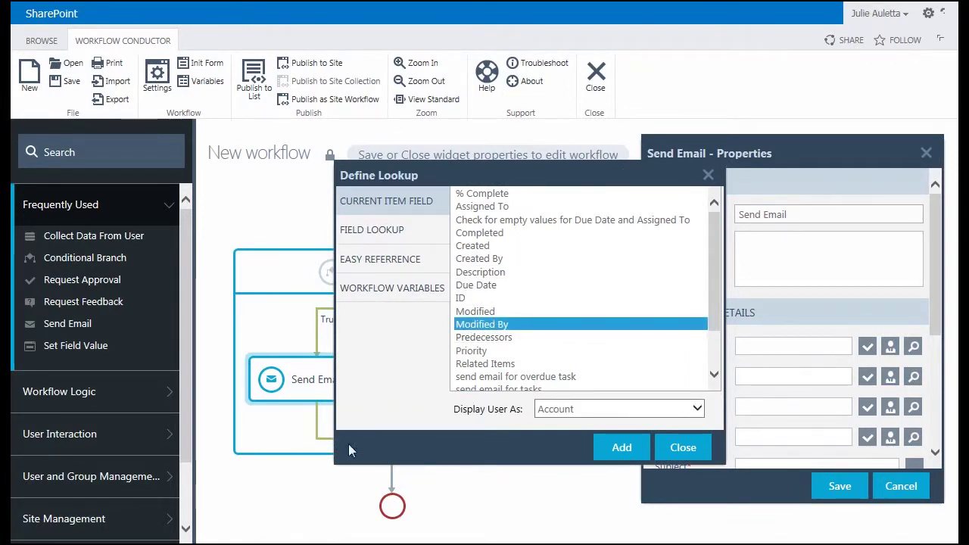
left_click(613, 447)
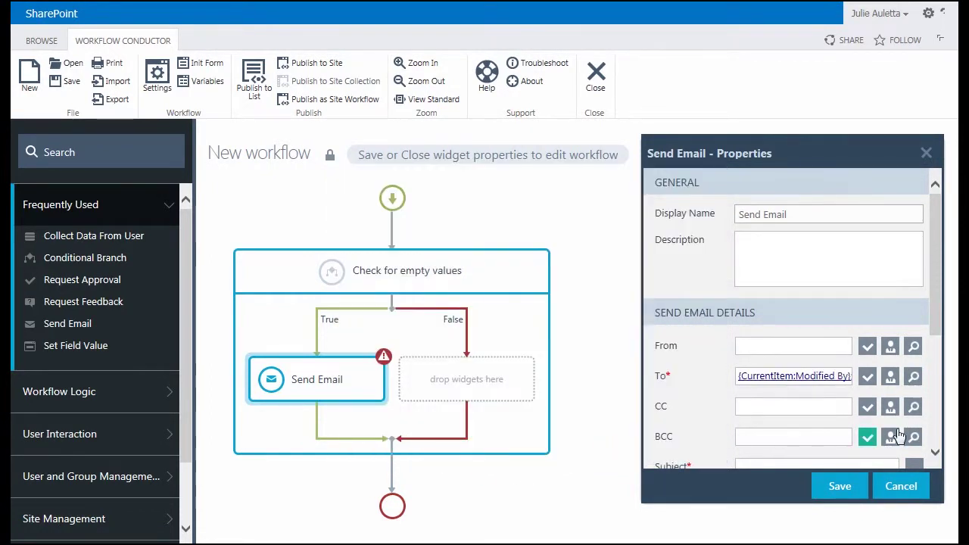
scroll(923, 340, "down", 2)
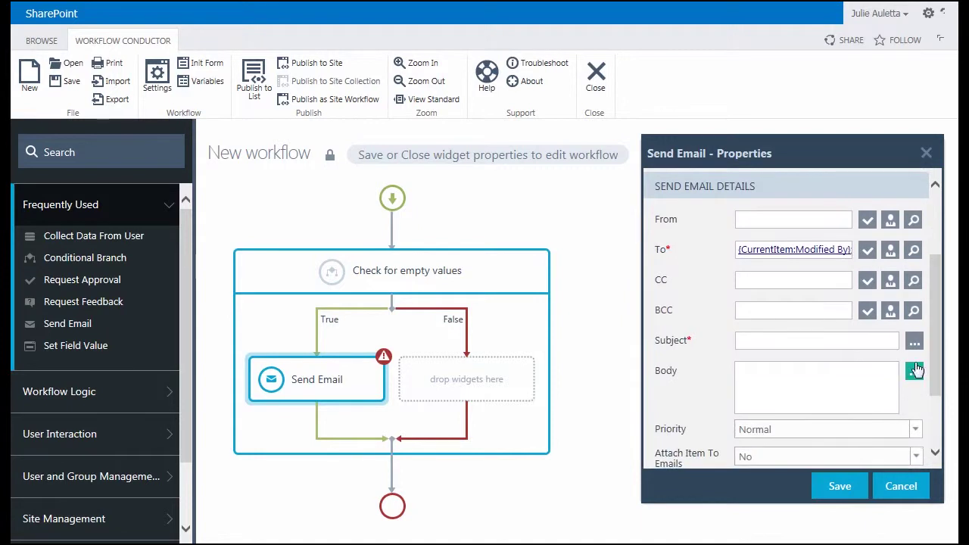
Set the email subject to 'The task called {Task Name} has an empty Due Date or Assigned To field!'
left_click(914, 344)
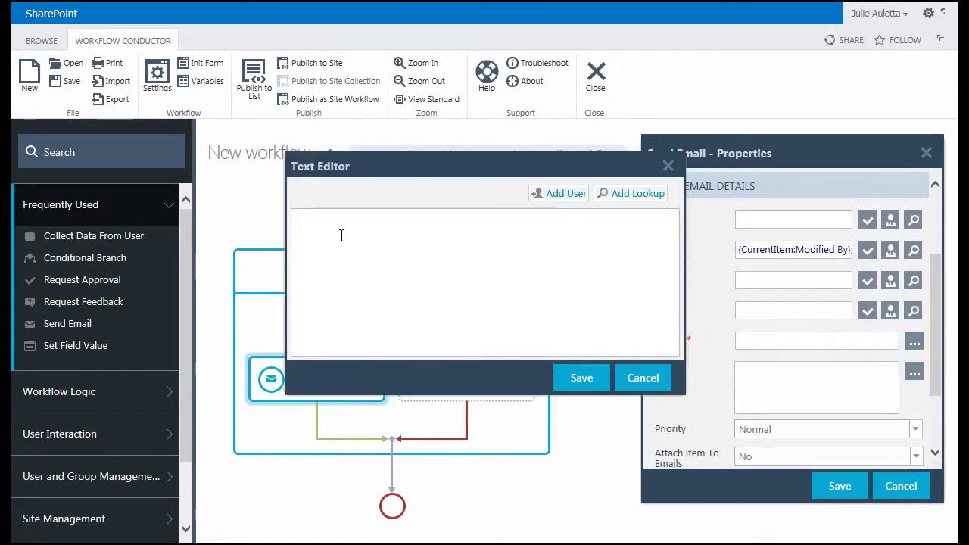
type("The task called")
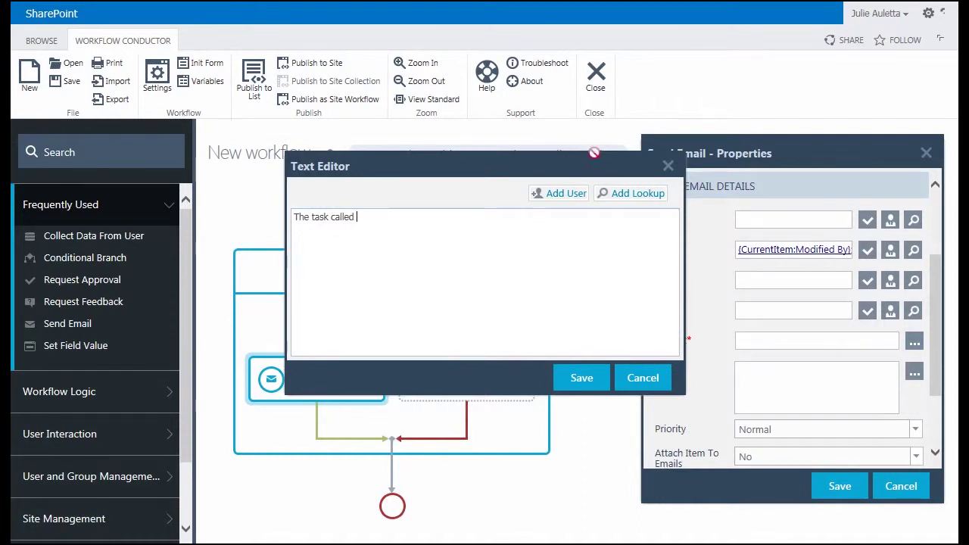
left_click(640, 193)
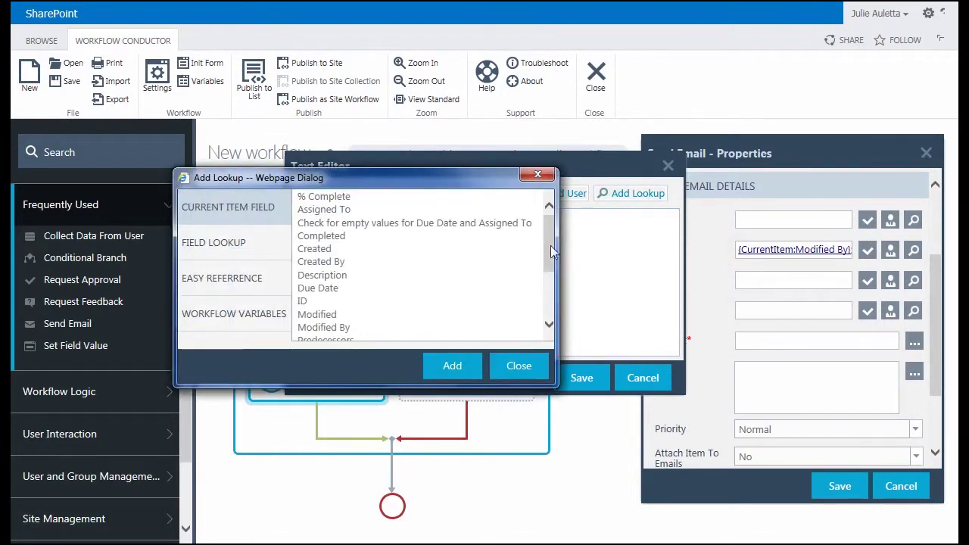
left_click_drag(548, 251, 538, 295)
left_click(399, 322)
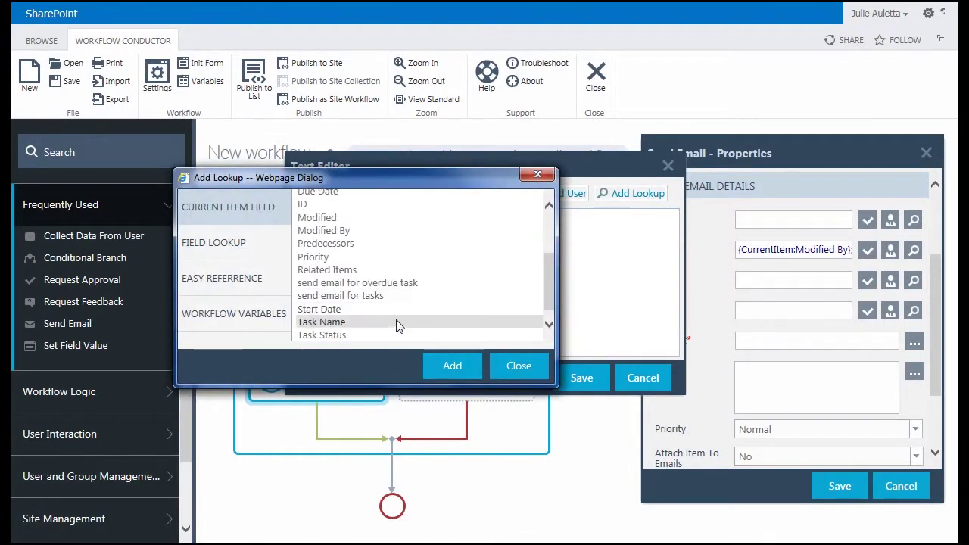
left_click(426, 365)
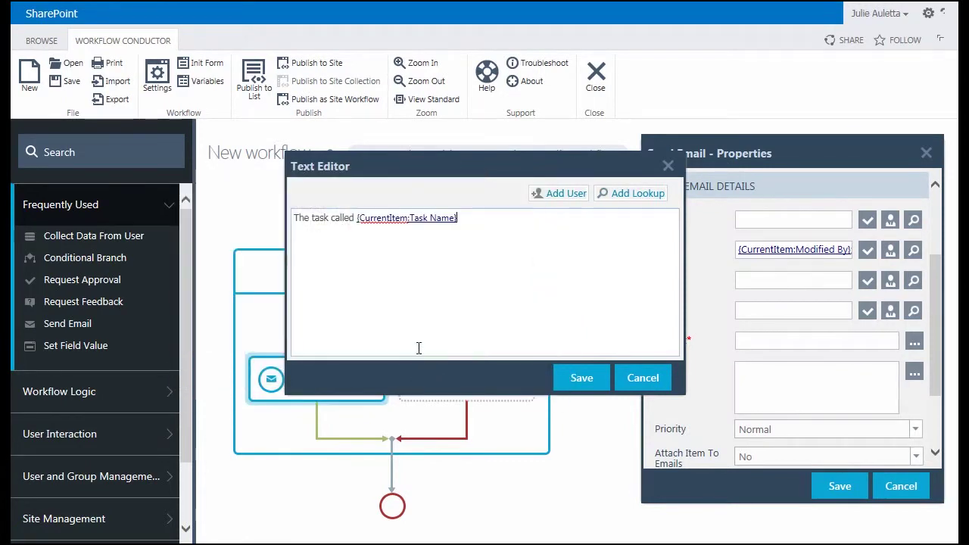
type("has an empty Due Date or Assigne")
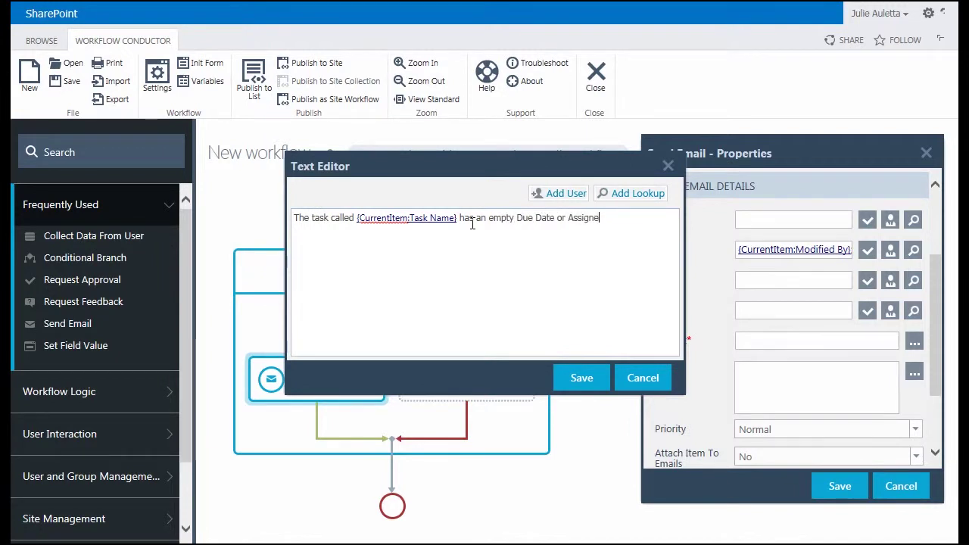
type("field!")
left_click(573, 379)
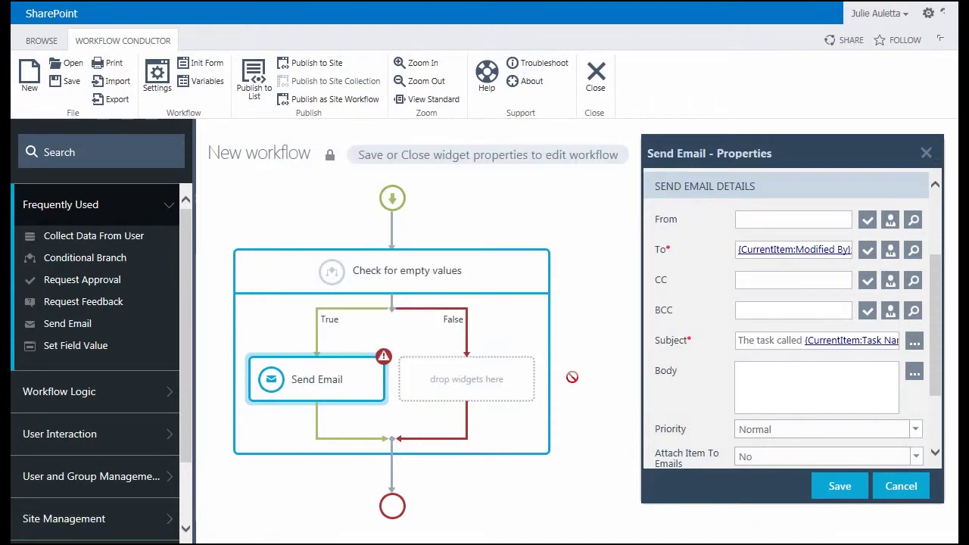
left_click(914, 372)
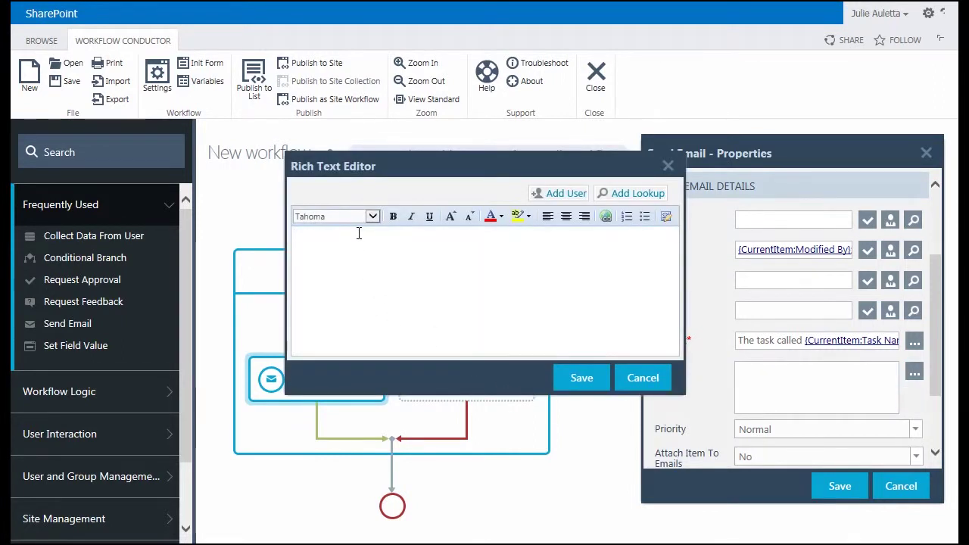
Type the body labels and insert the Item URL as the task link
type("Task Name:")
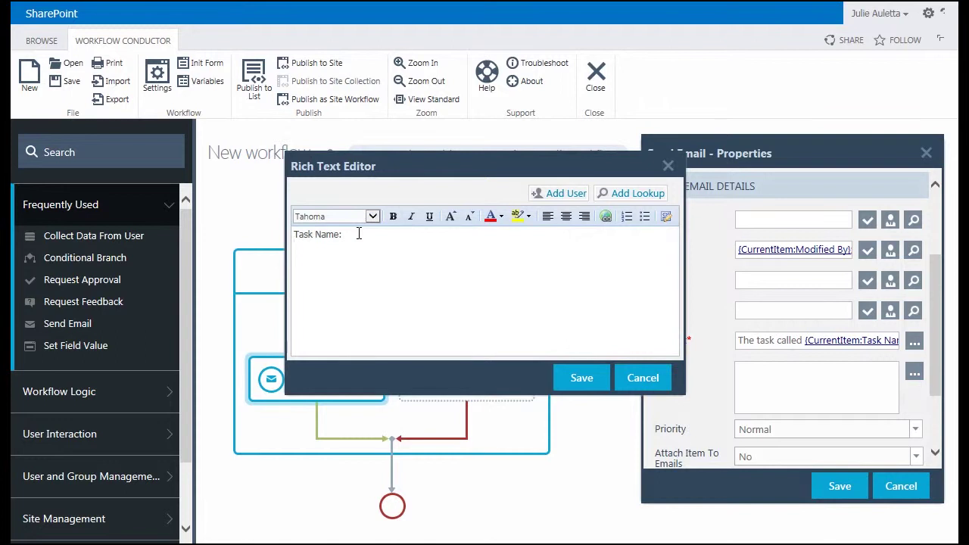
type("ASsigned To:")
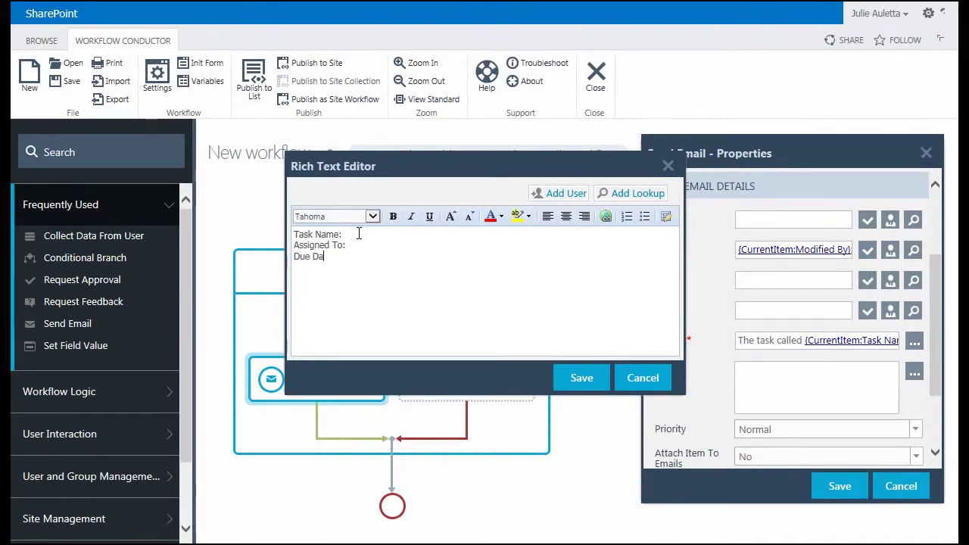
key("Return")
key("Return")
type("Click here to")
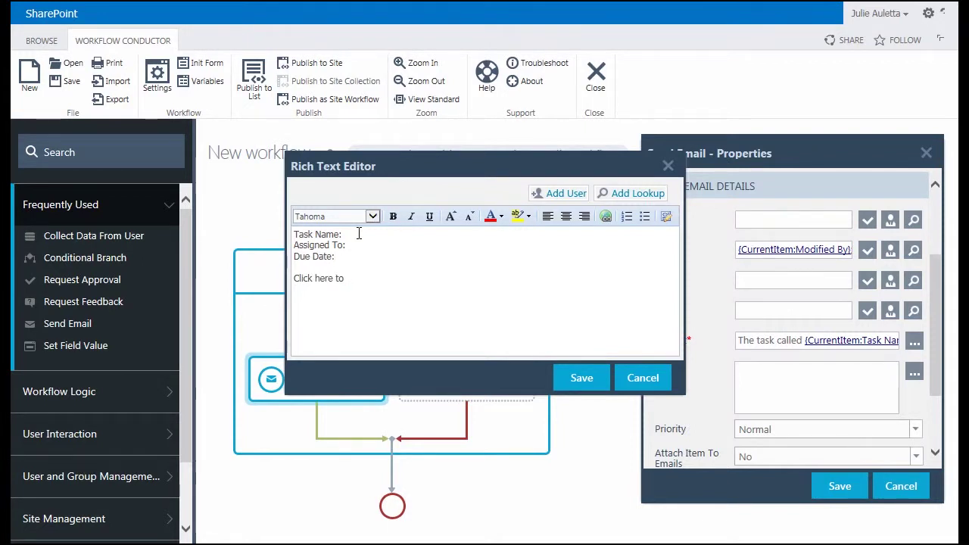
type("task:")
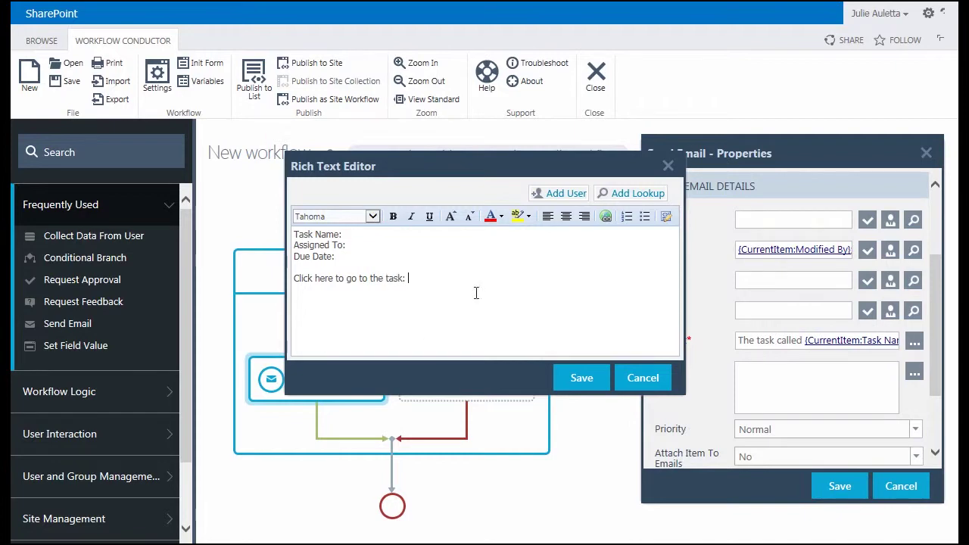
left_click(636, 193)
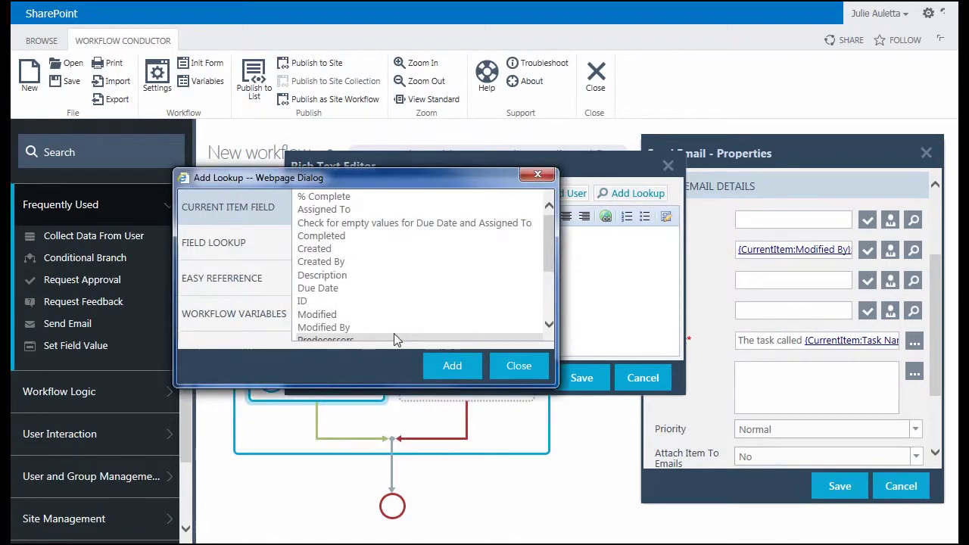
left_click(227, 278)
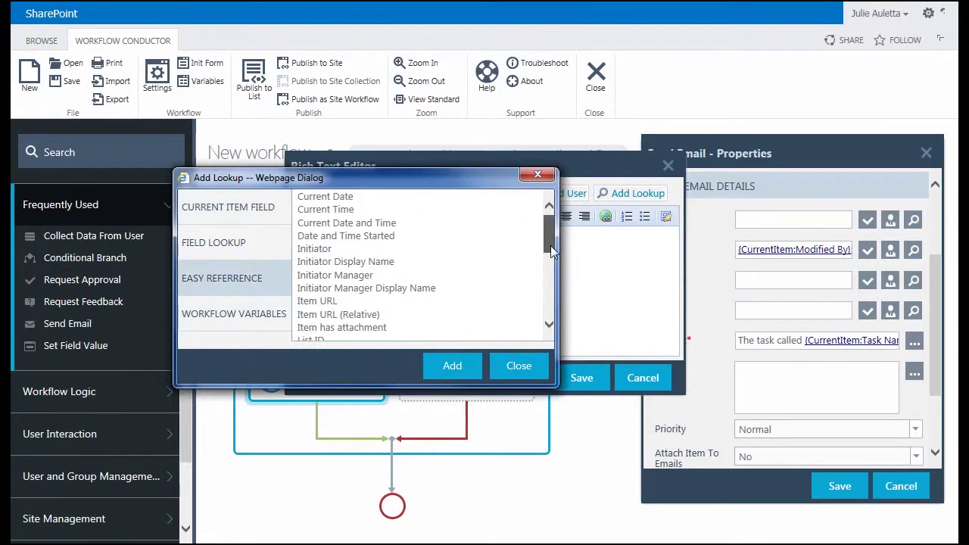
left_click_drag(550, 245, 551, 256)
left_click(351, 258)
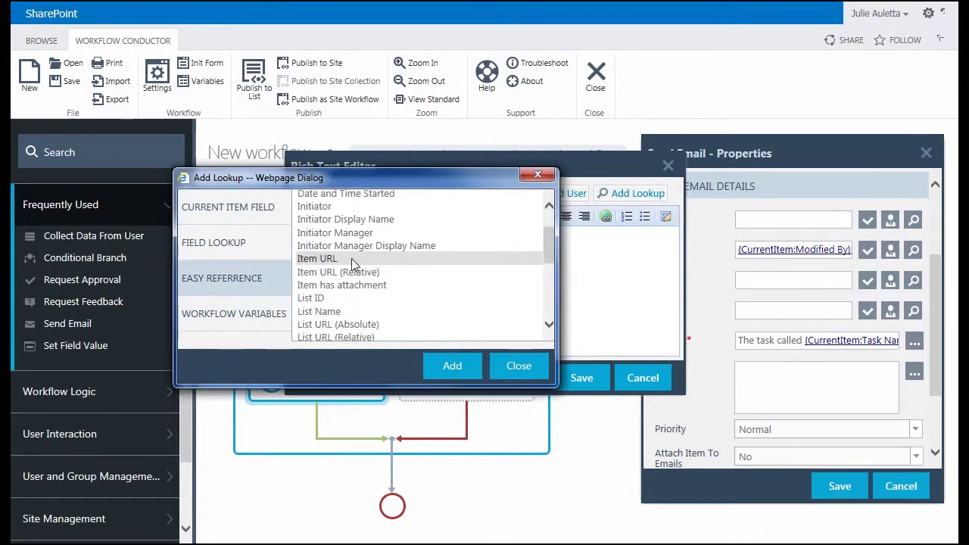
left_click(445, 366)
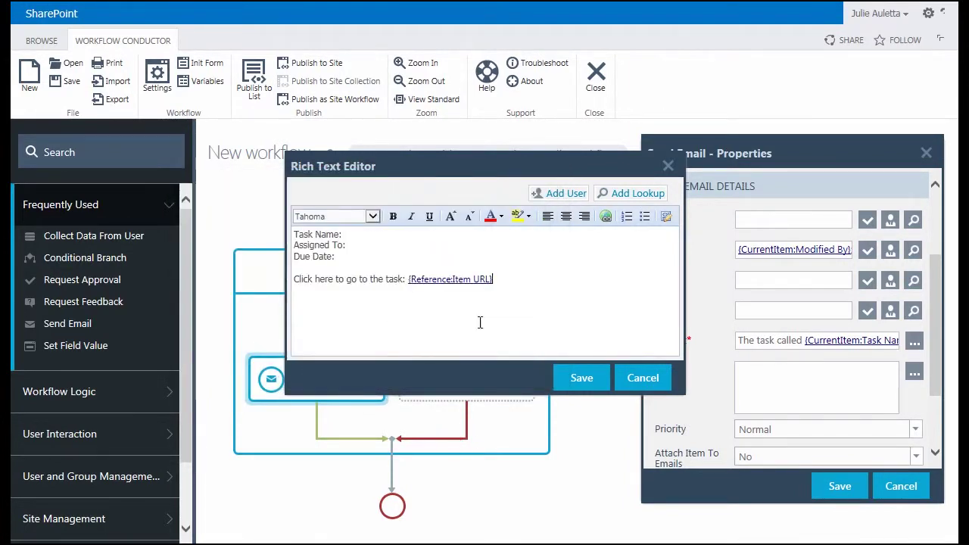
Insert the Task Name and Assigned To fields after their body labels
left_click(358, 235)
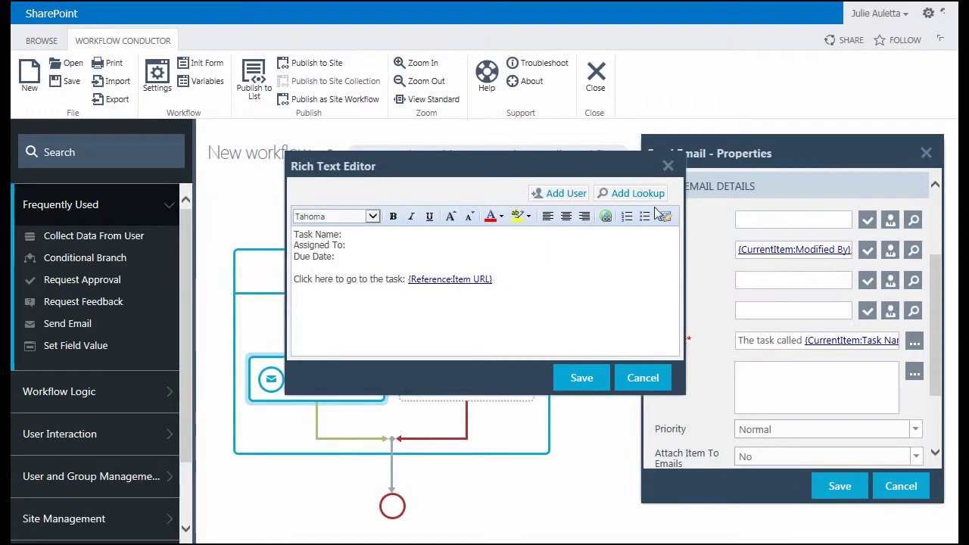
left_click(622, 200)
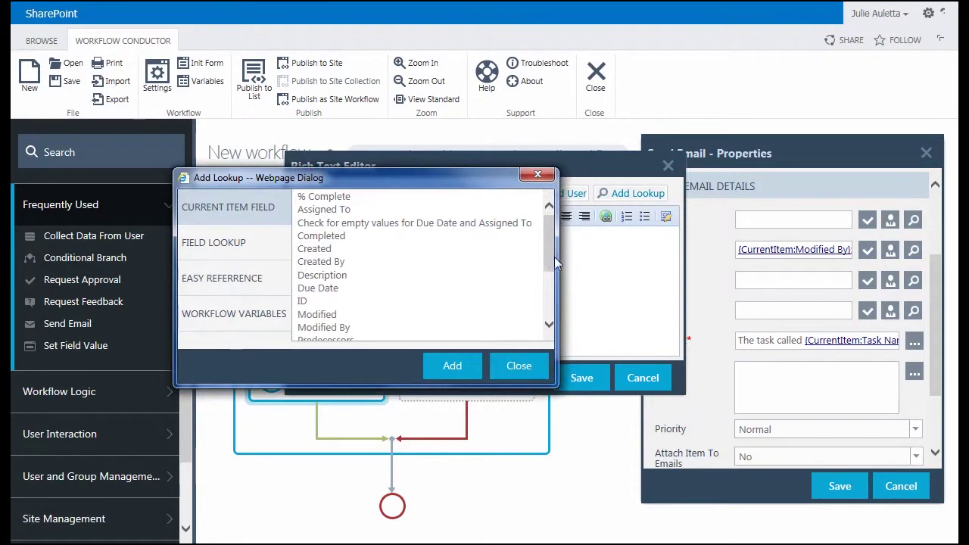
scroll(545, 269, "down", 3)
left_click(389, 310)
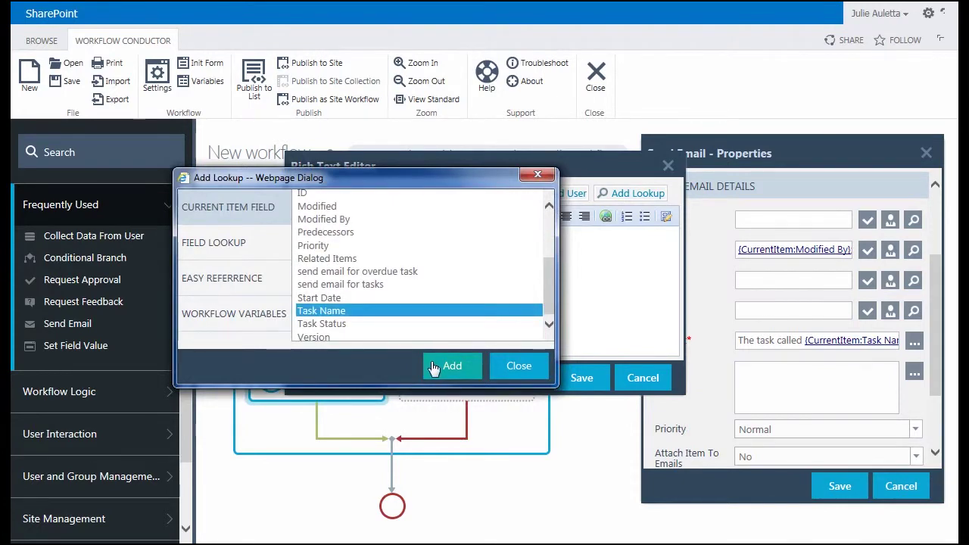
left_click(447, 366)
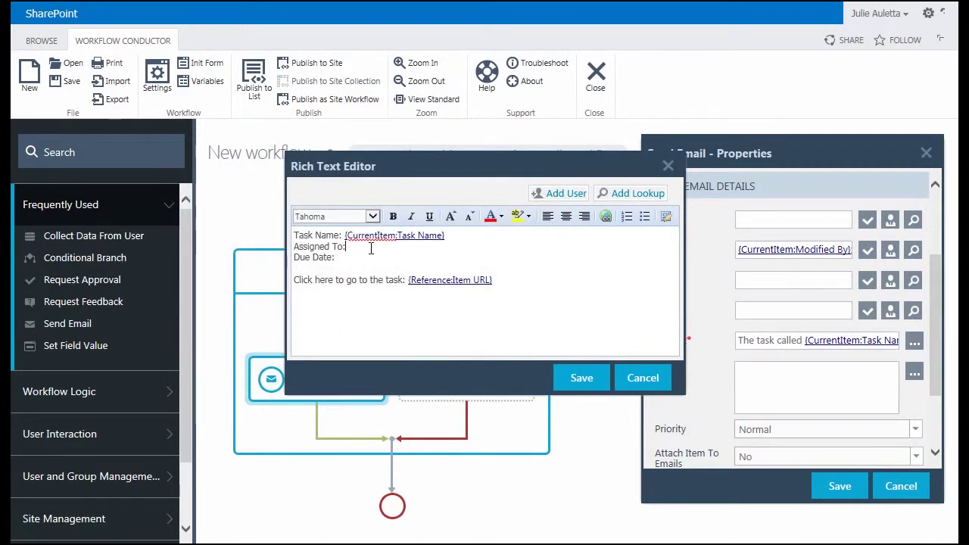
left_click(630, 193)
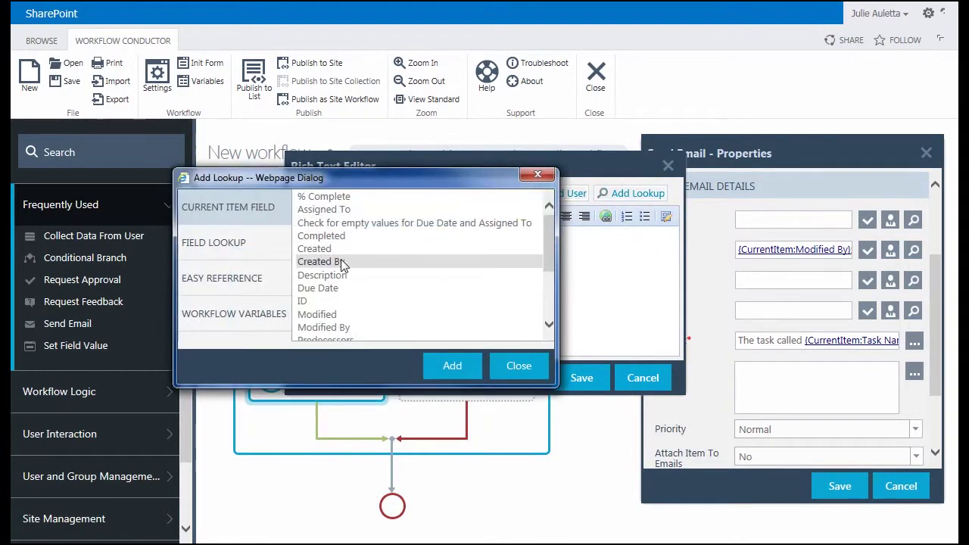
left_click(325, 209)
left_click(451, 397)
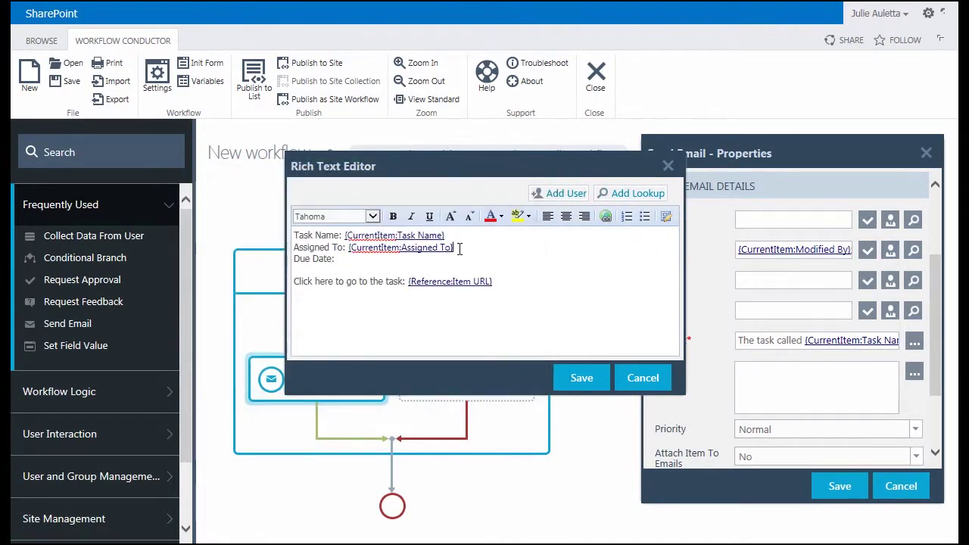
Insert the Due Date field, then save the body and the Send Email settings
left_click(367, 259)
left_click(627, 198)
left_click(350, 292)
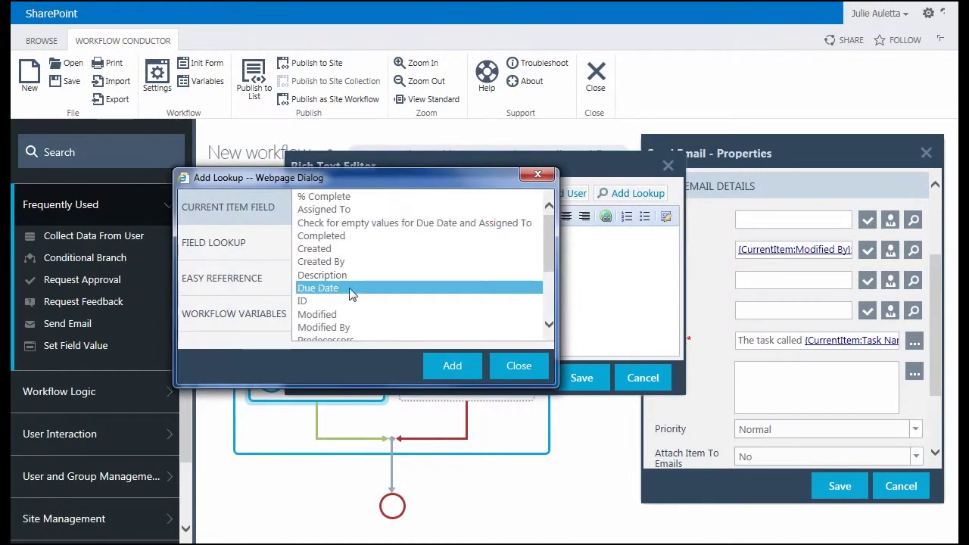
left_click(450, 364)
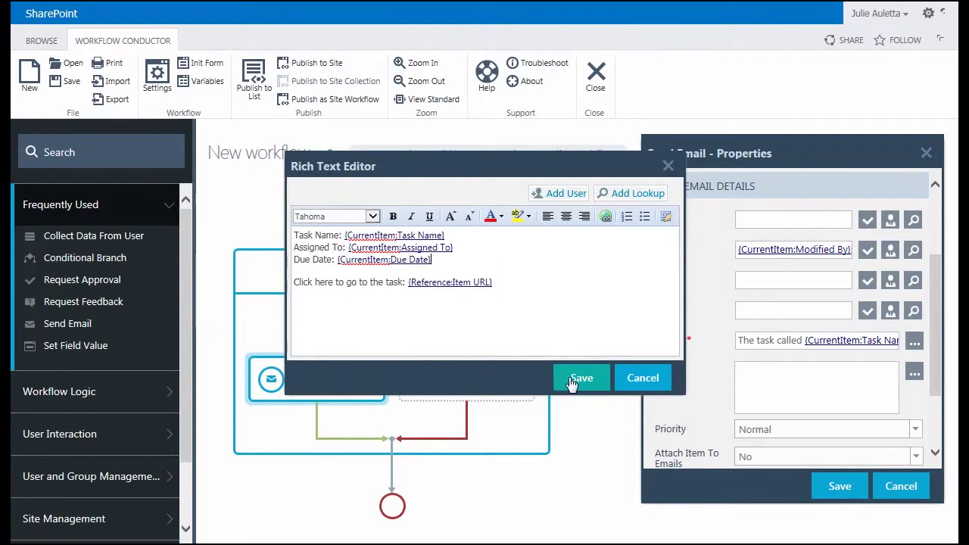
left_click(571, 380)
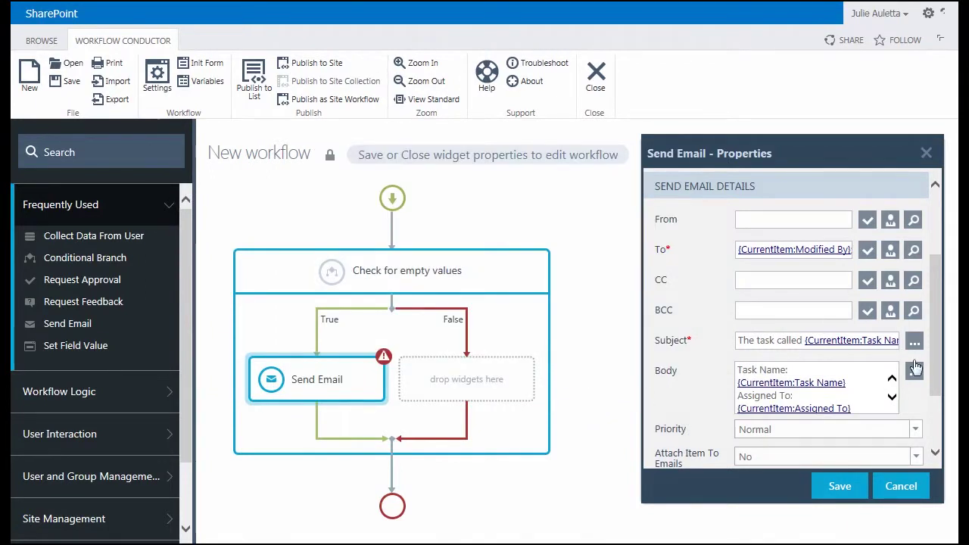
scroll(916, 366, "down", 3)
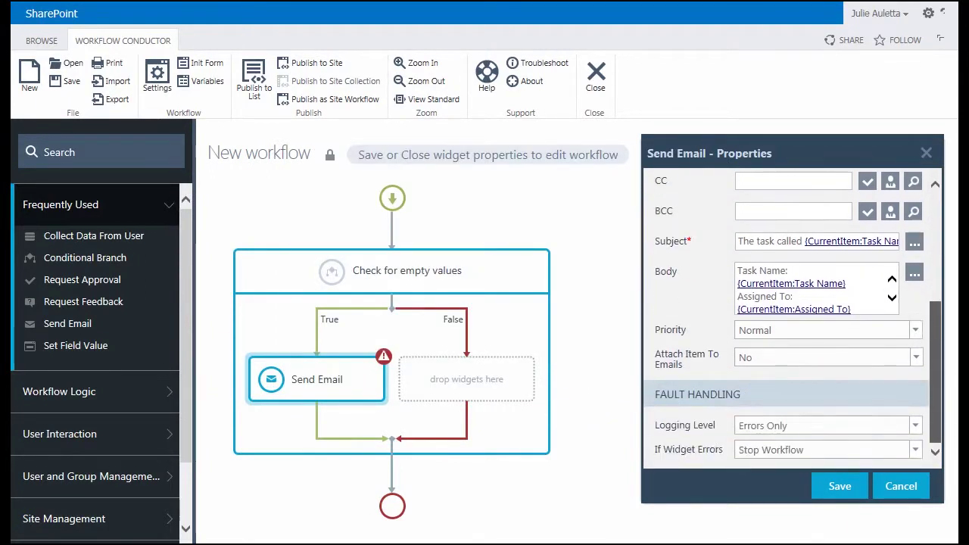
left_click(839, 488)
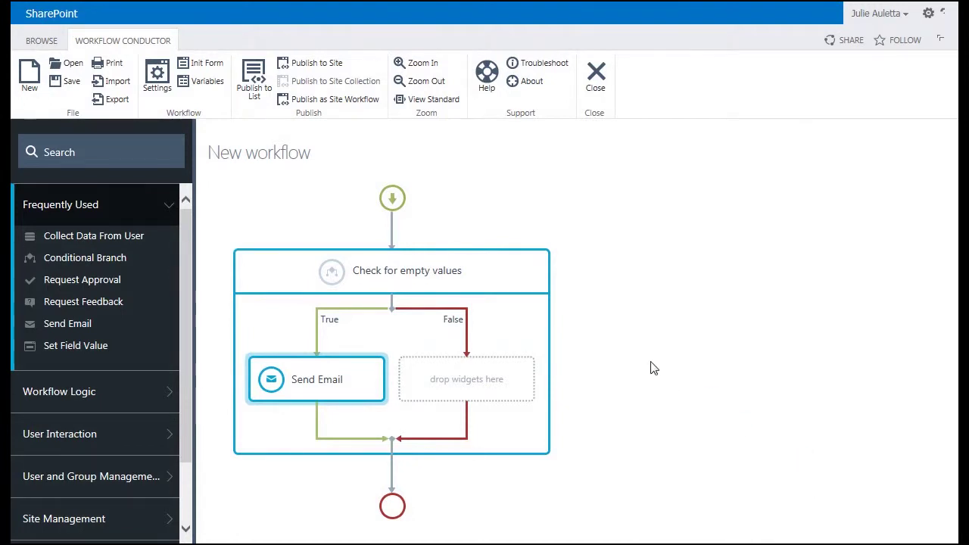
Name the workflow 'Check for empty Task columns' and make it start on item creation and change
left_click(159, 79)
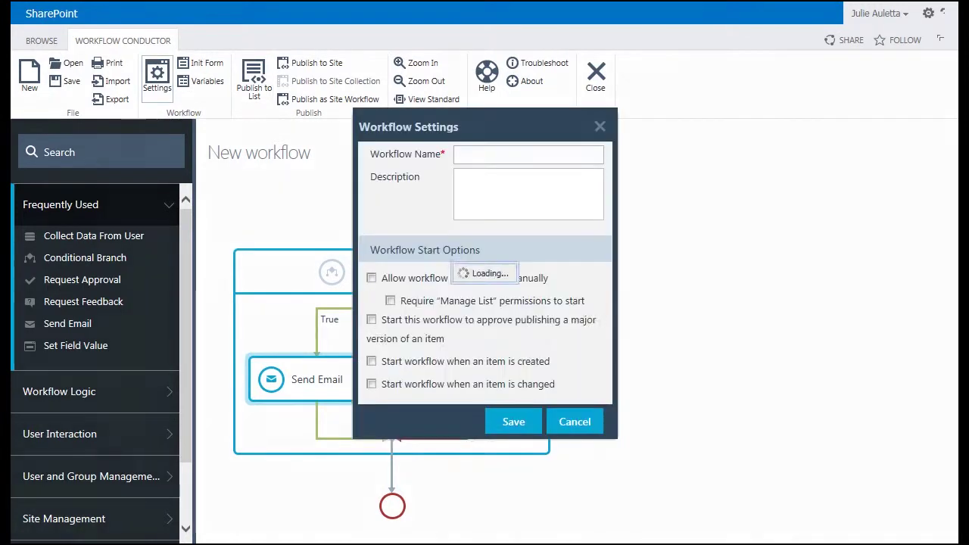
left_click(545, 156)
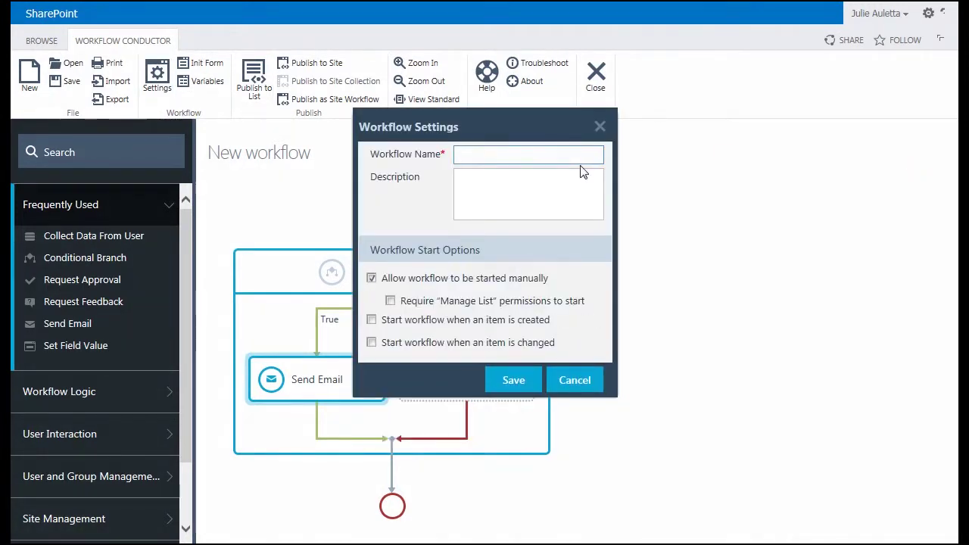
type("Check for empty Tas")
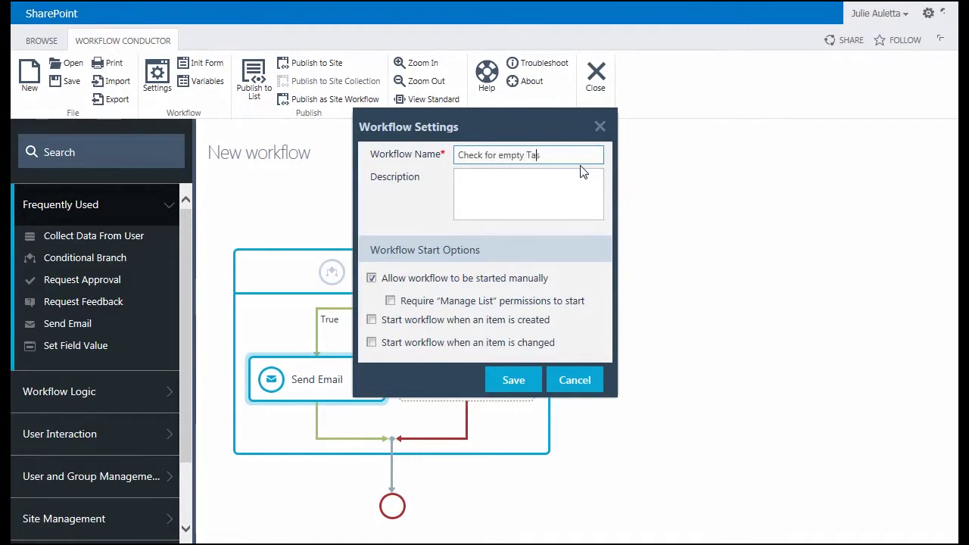
type("k columns")
left_click(370, 320)
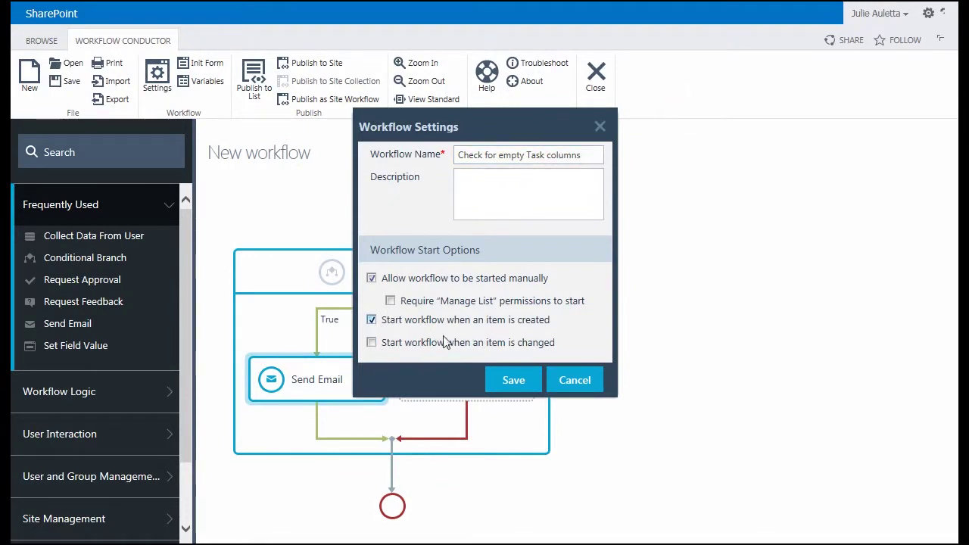
left_click(371, 342)
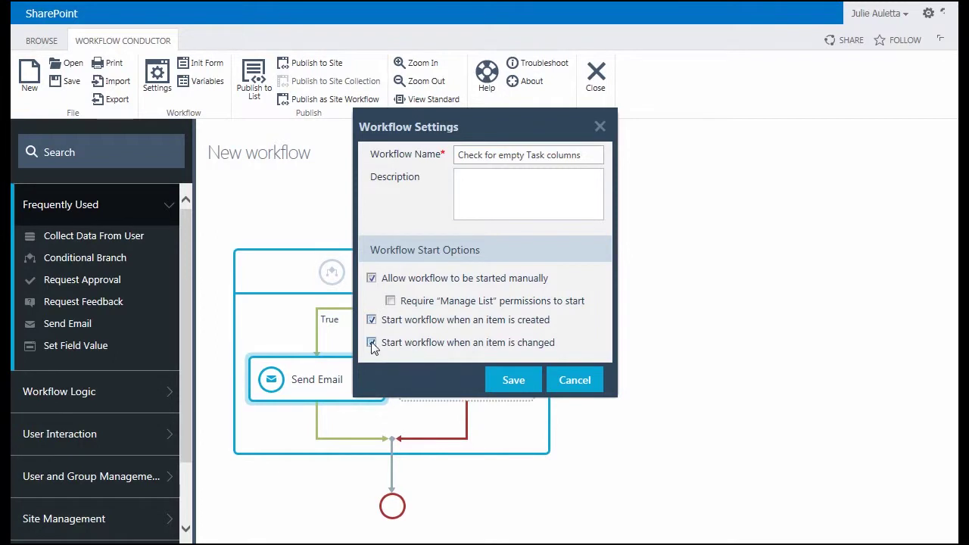
left_click(513, 383)
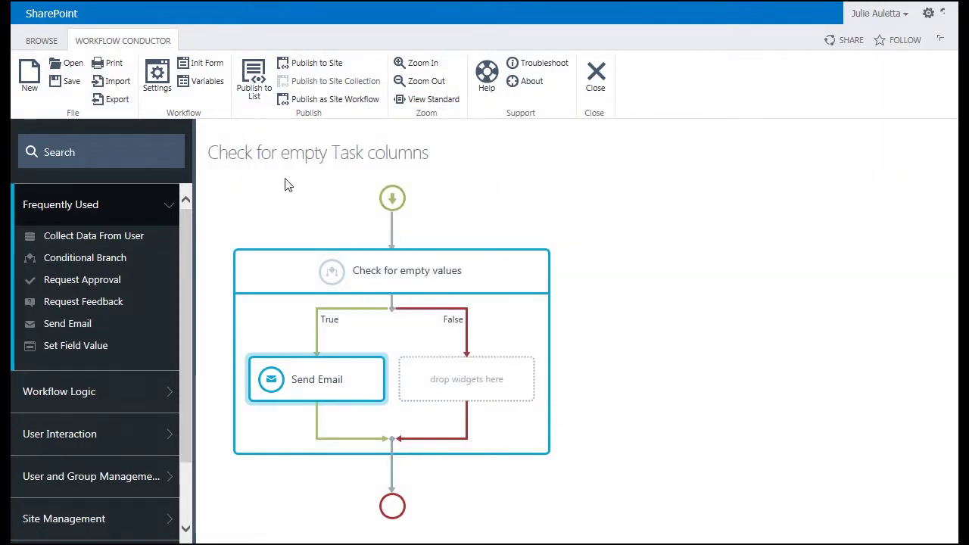
Publish the workflow to the list, saving it as an overwriting template, then close the designer
left_click(253, 83)
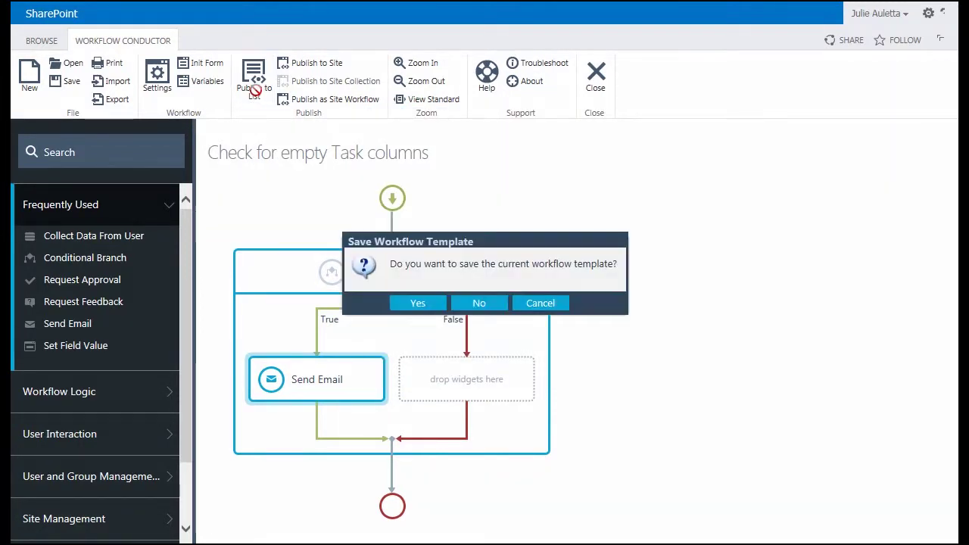
left_click(437, 303)
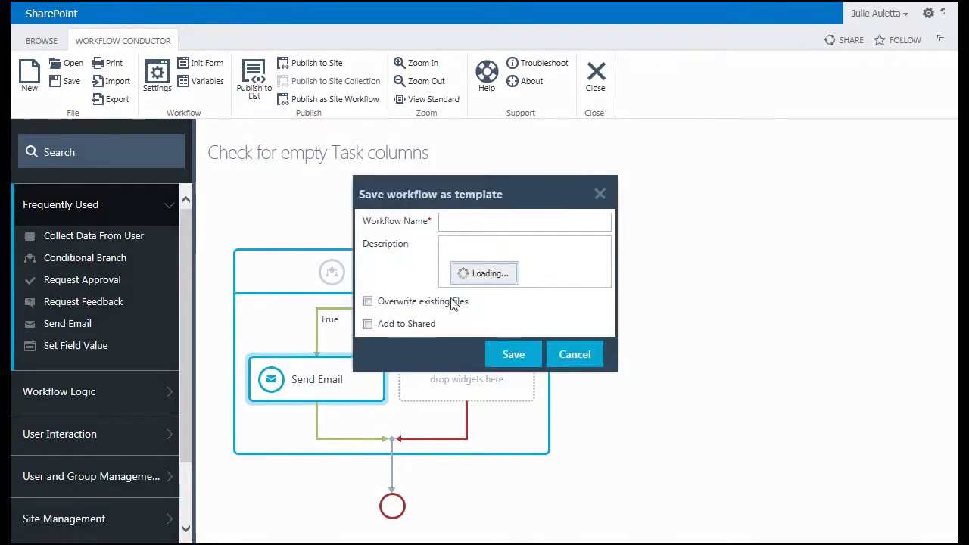
left_click(460, 303)
left_click(513, 362)
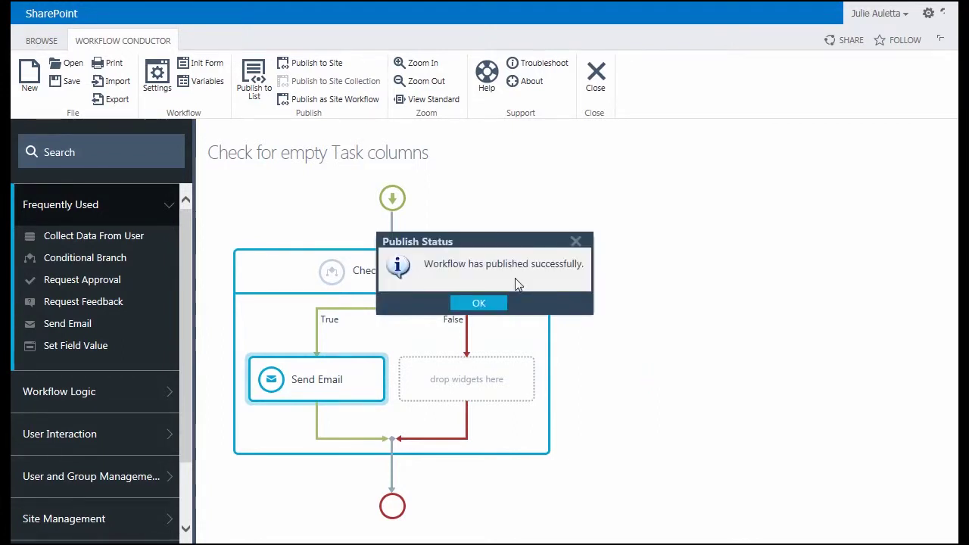
left_click(482, 307)
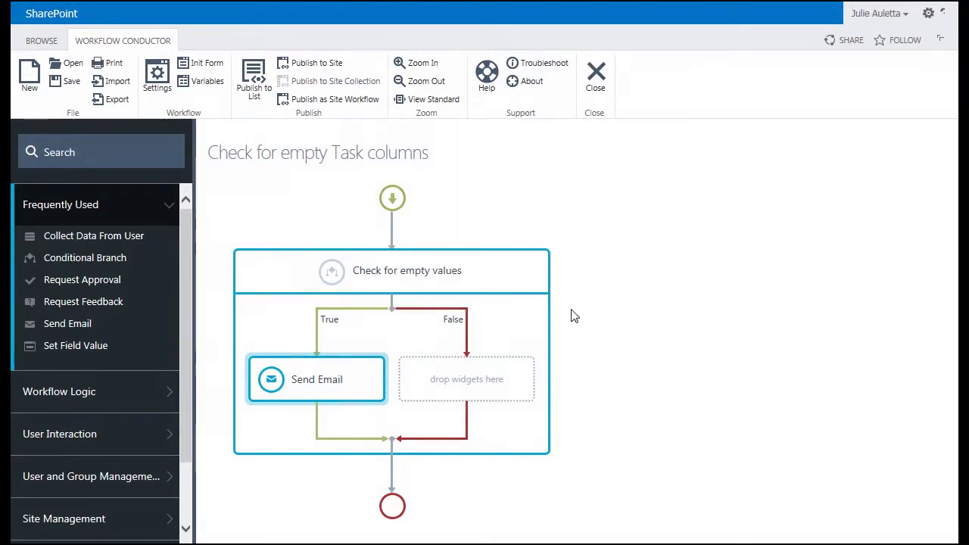
left_click(597, 79)
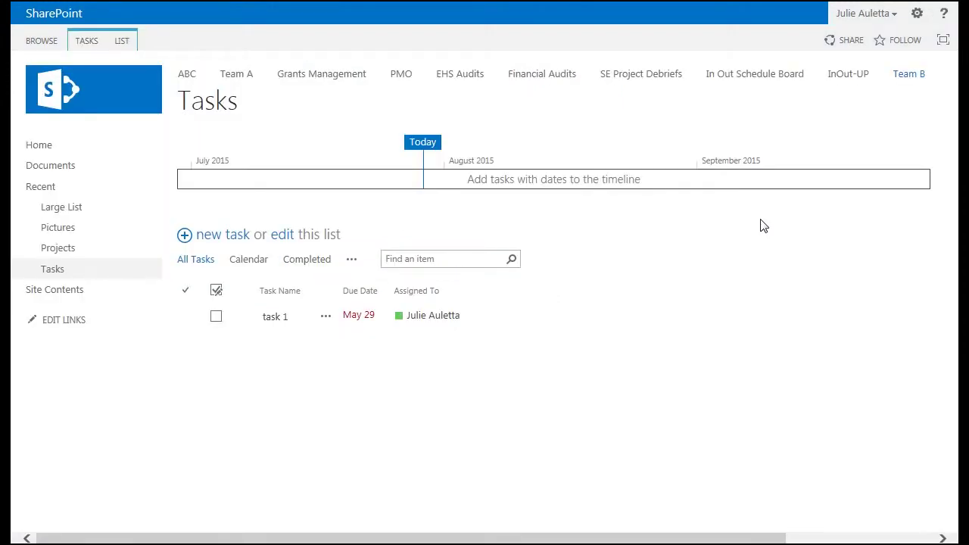
Save a new task 'XYZ Task' due July 31, 2015, leaving Assigned To empty
left_click(226, 236)
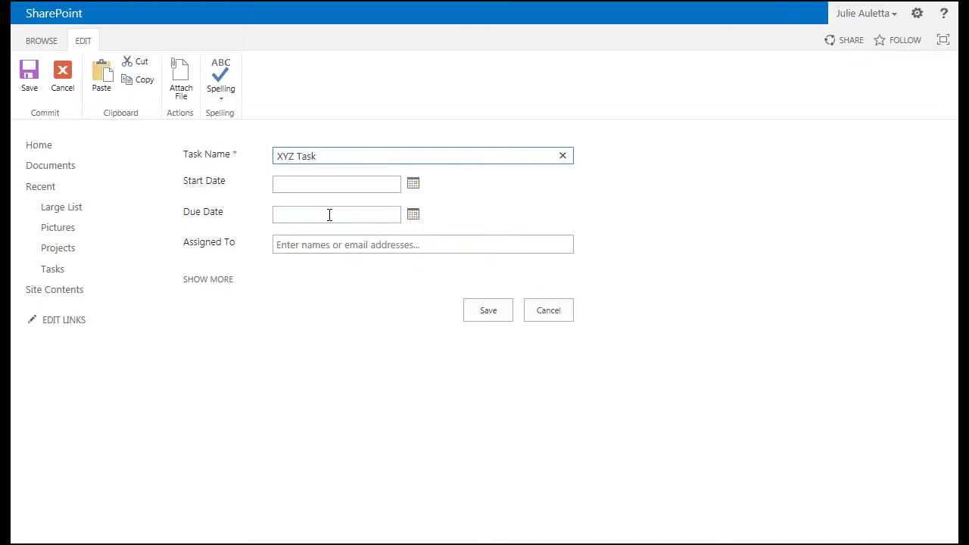
left_click(412, 214)
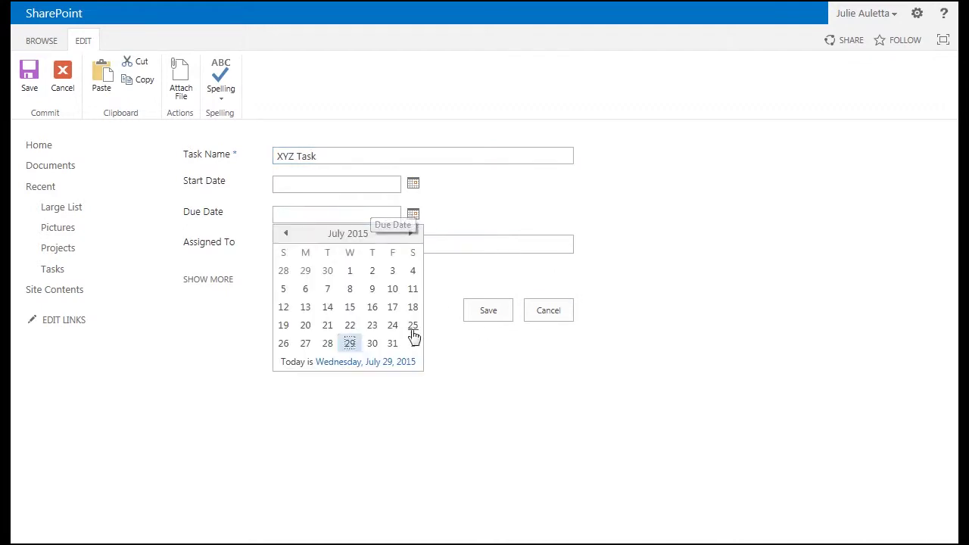
left_click(392, 342)
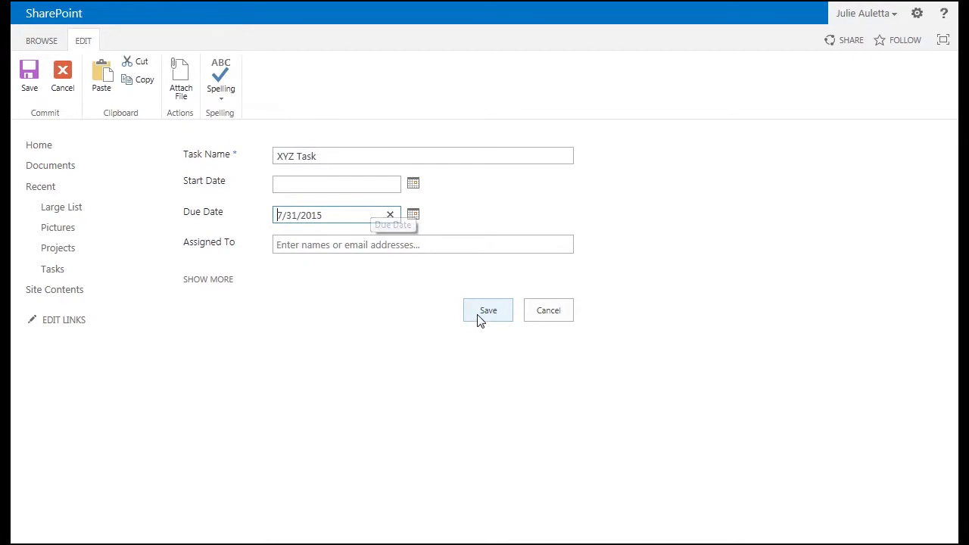
left_click(479, 317)
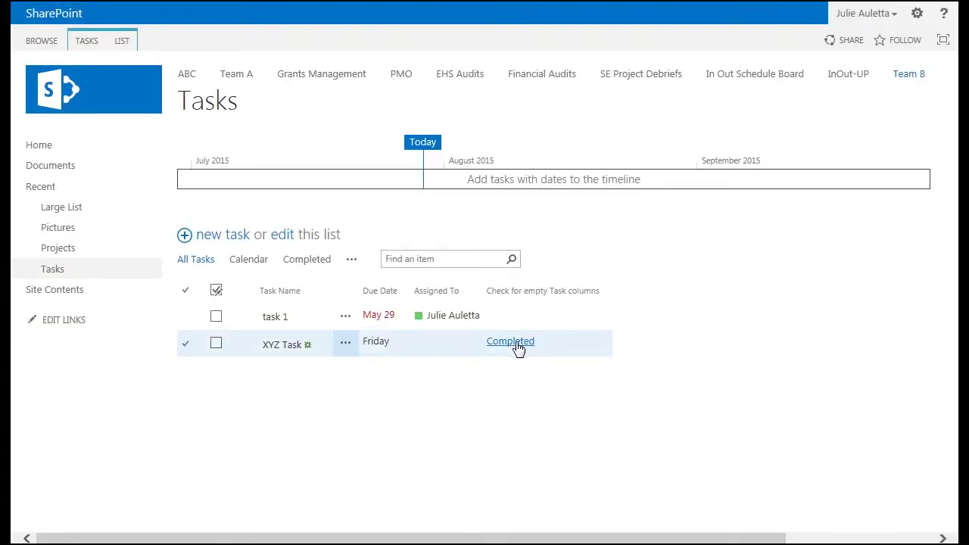
Review XYZ Task's Completed workflow history, including the email step, then return to Tasks
left_click(517, 347)
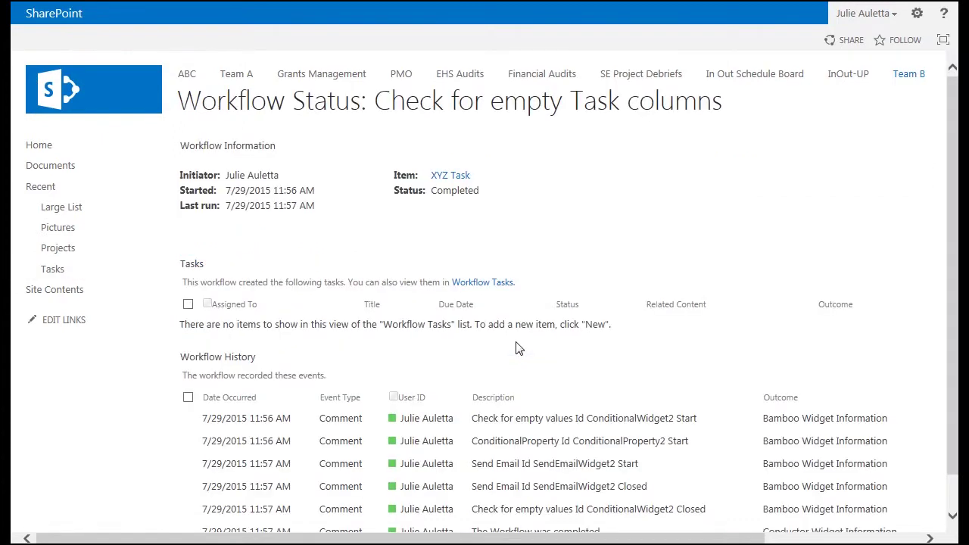
scroll(621, 365, "down", 1)
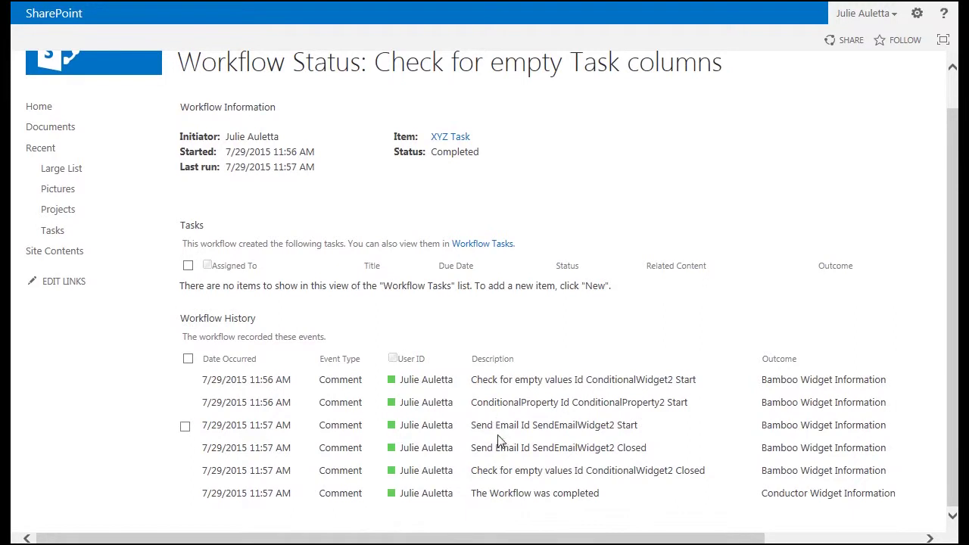
scroll(409, 325, "up", 1)
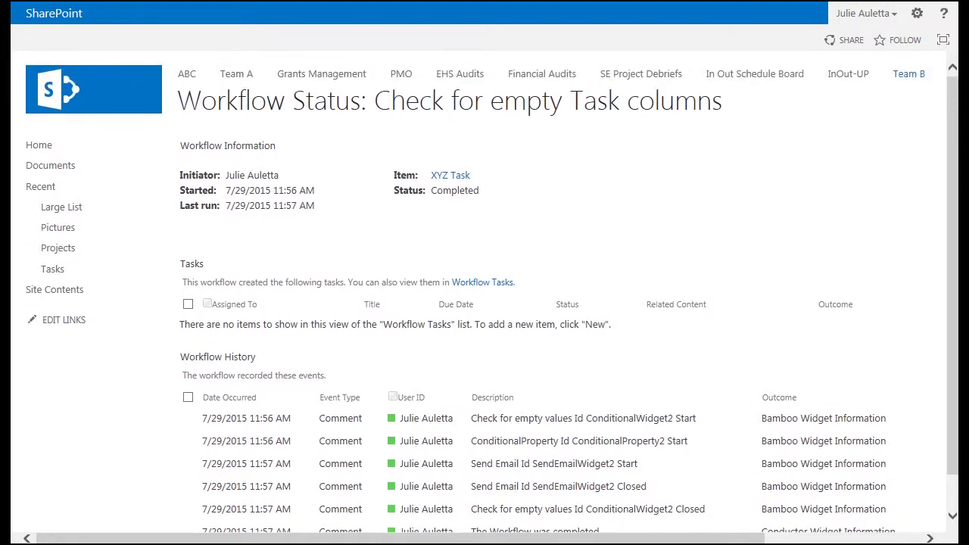
key("alt+Left")
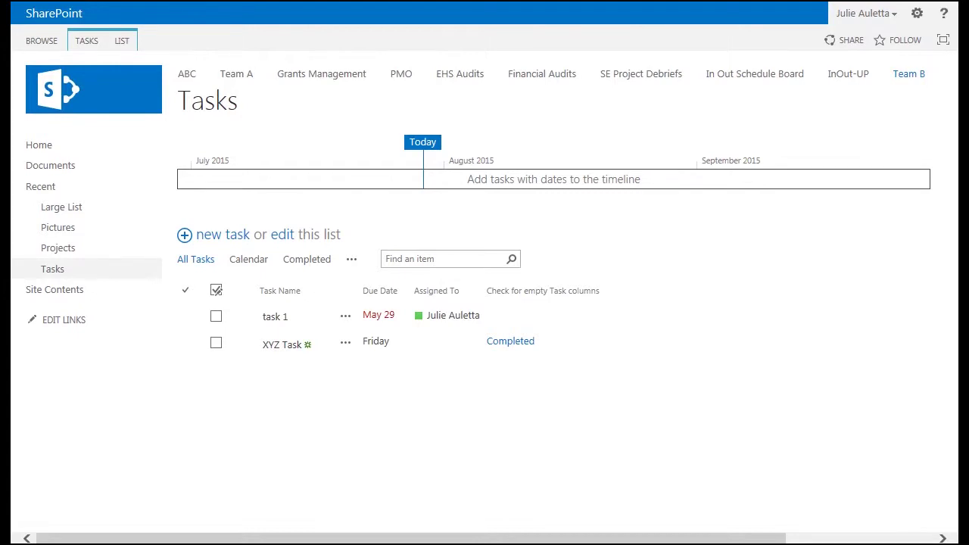
key("alt+Tab")
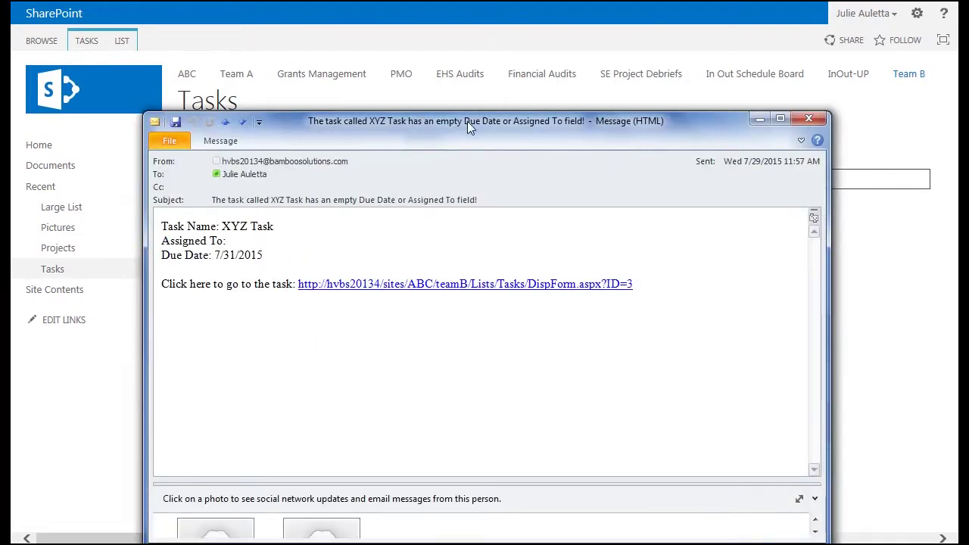
left_click_drag(467, 122, 524, 77)
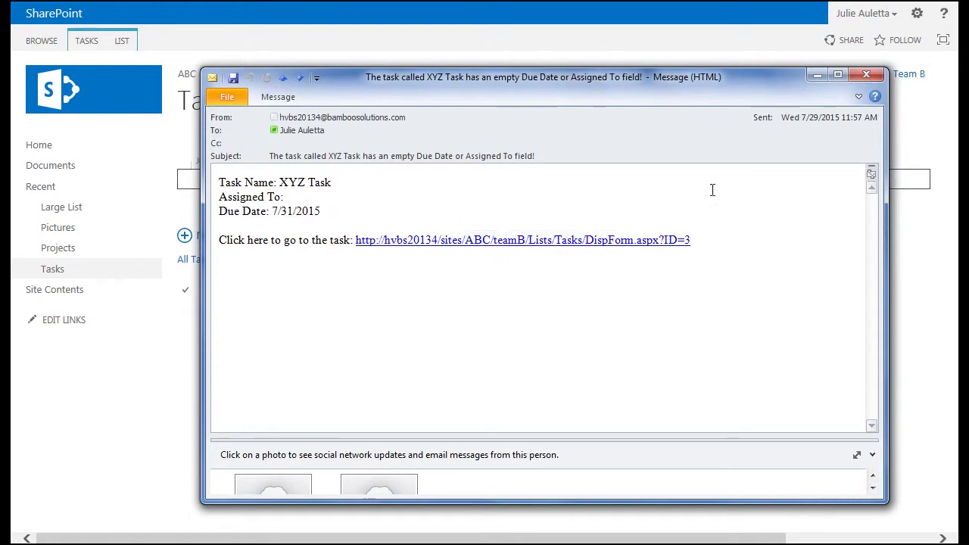
left_click(867, 76)
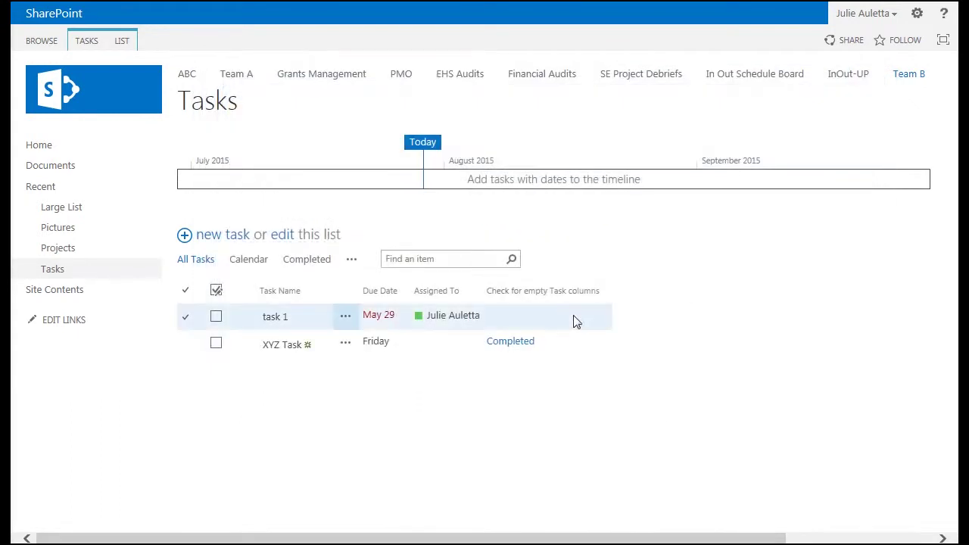